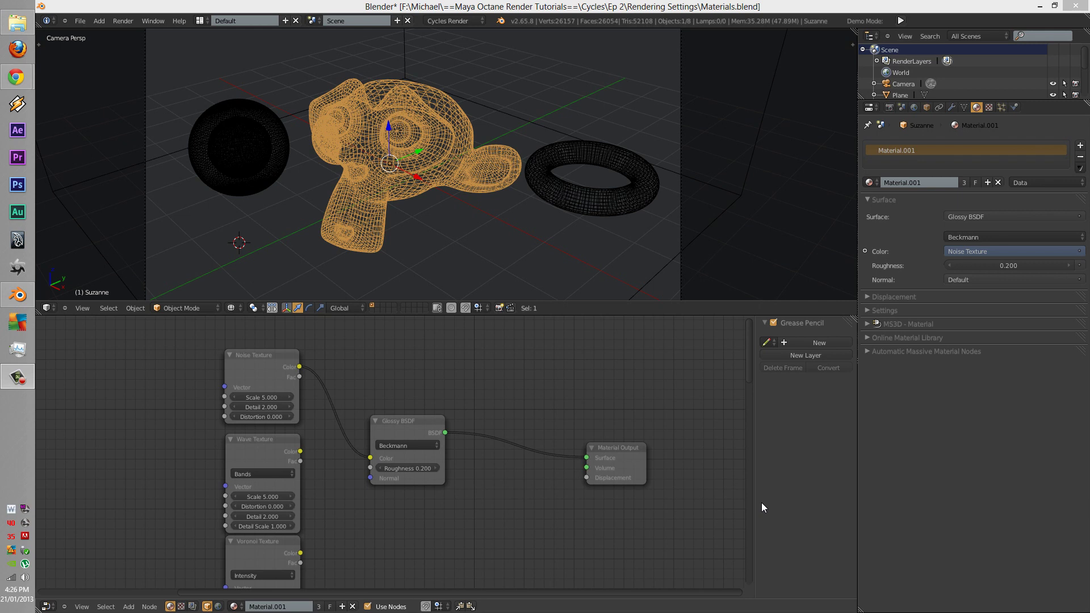
{"action": "key", "text": "shift+a"}
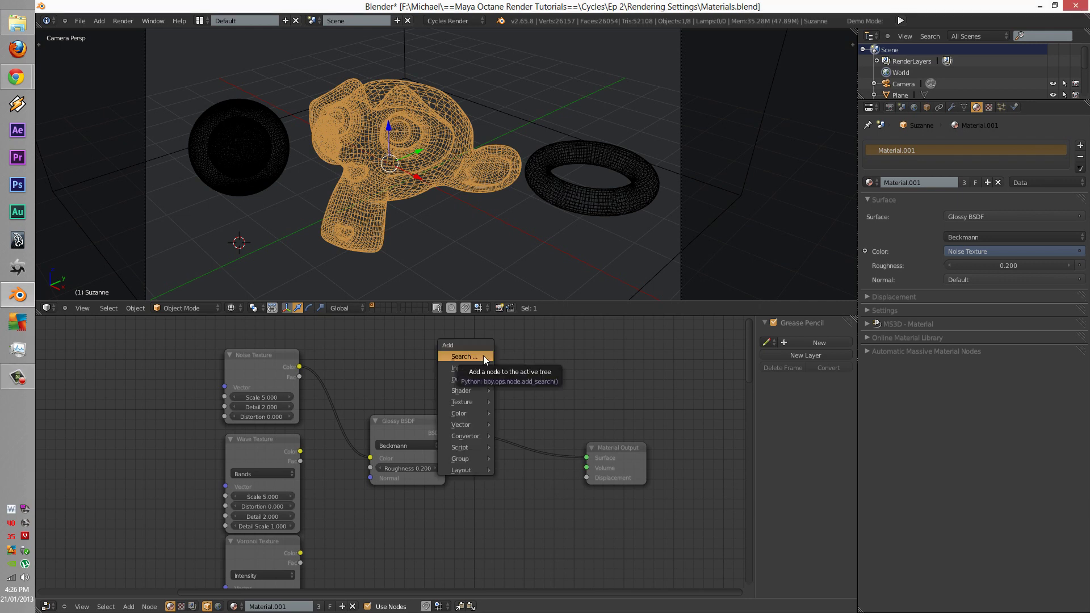
{"action": "middle_click_drag", "start_coordinate": [405, 377], "coordinate": [404, 333]}
{"action": "middle_click_drag", "start_coordinate": [410, 481], "coordinate": [440, 419]}
{"action": "middle_click_drag", "start_coordinate": [402, 521], "coordinate": [384, 357]}
{"action": "middle_click_drag", "start_coordinate": [381, 482], "coordinate": [404, 411]}
{"action": "middle_click_drag", "start_coordinate": [390, 478], "coordinate": [370, 453]}
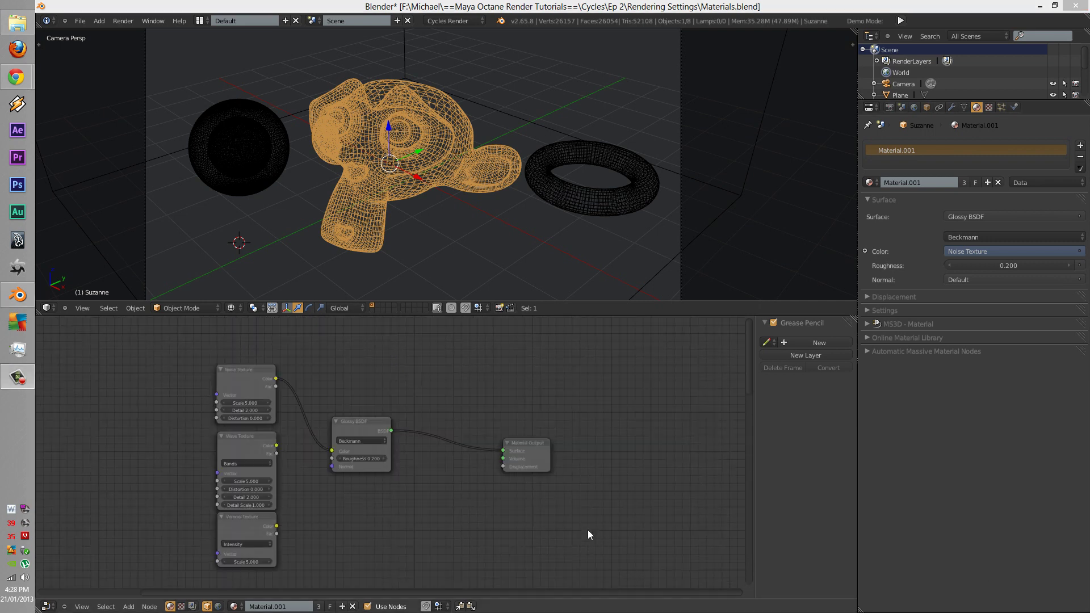
Set the 3D viewport's shading to Rendered to preview the material
{"action": "scroll", "coordinate": [431, 466], "scroll_direction": "up", "scroll_amount": 2}
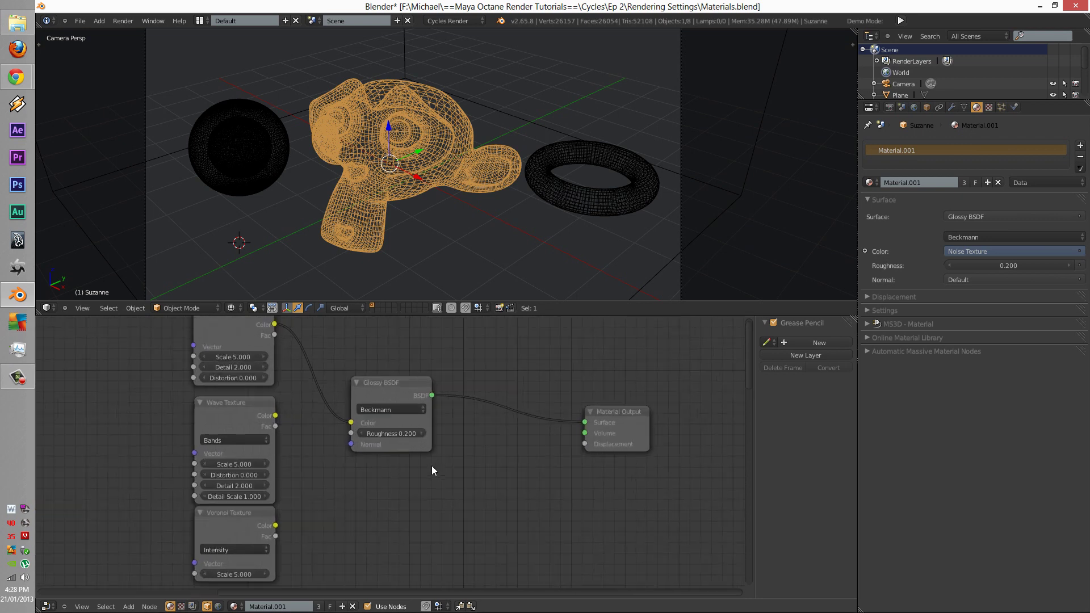
{"action": "middle_click_drag", "start_coordinate": [431, 466], "coordinate": [429, 495]}
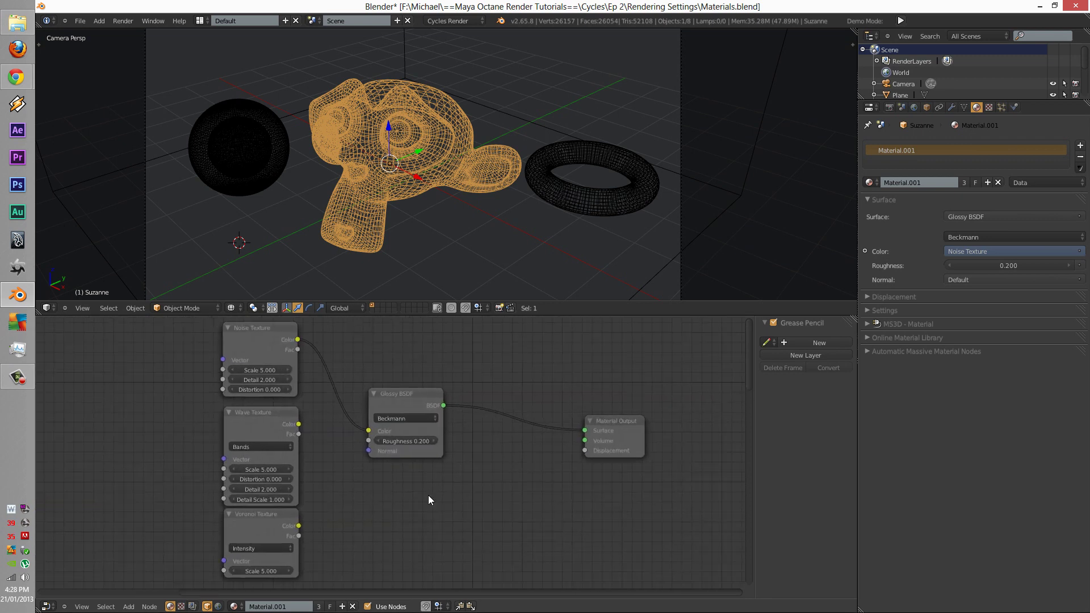
{"action": "left_click", "coordinate": [233, 308]}
{"action": "left_click", "coordinate": [246, 236]}
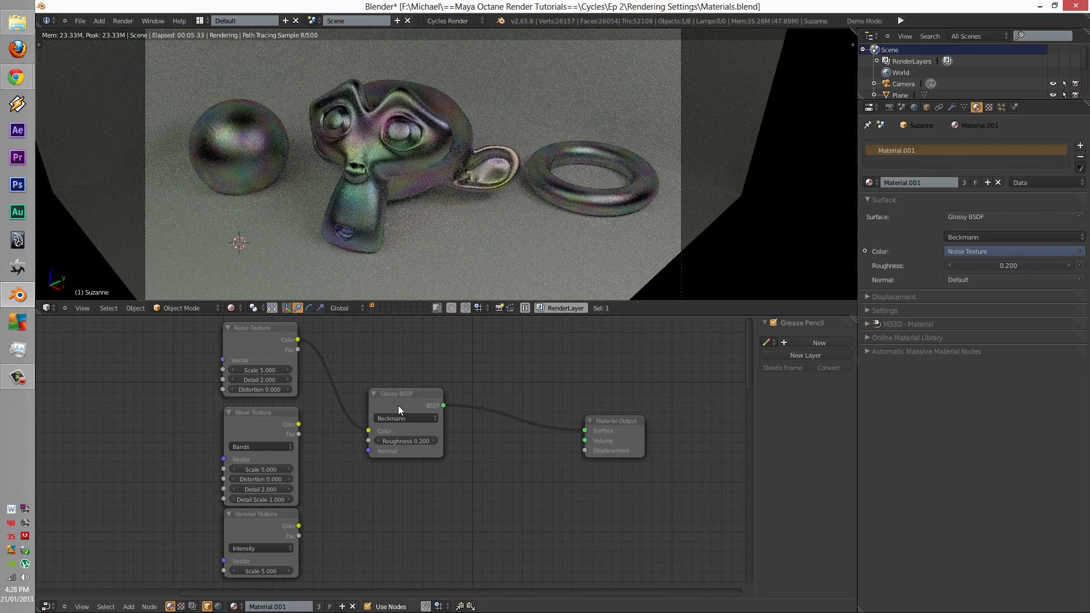
Reposition the Glossy BSDF node away from the texture nodes and set its distribution to GGX
{"action": "left_click_drag", "start_coordinate": [397, 405], "coordinate": [417, 388]}
{"action": "left_click", "coordinate": [254, 337]}
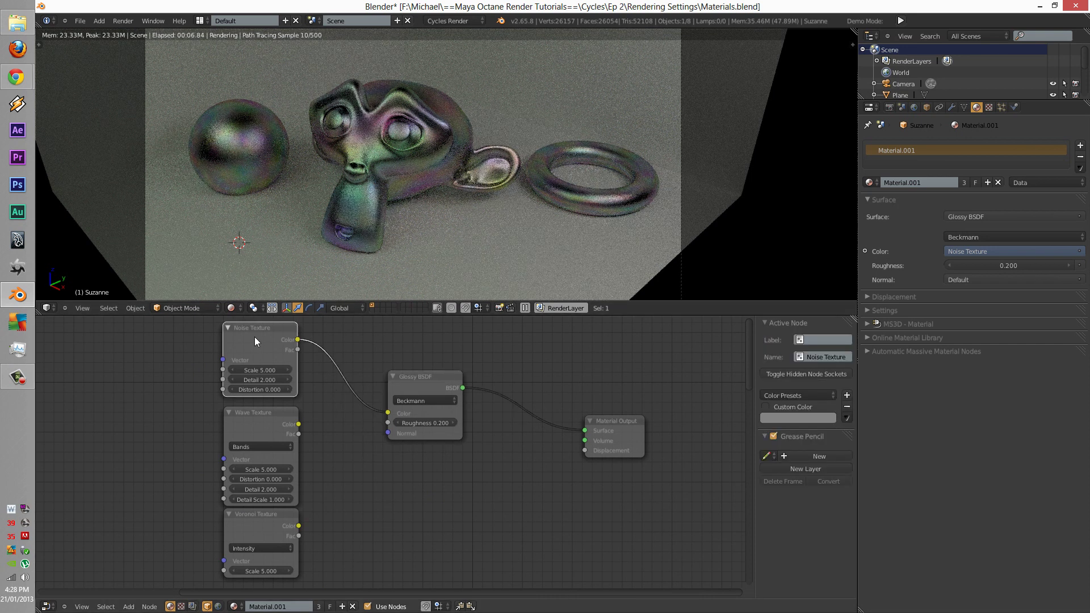
{"action": "left_click", "coordinate": [426, 388]}
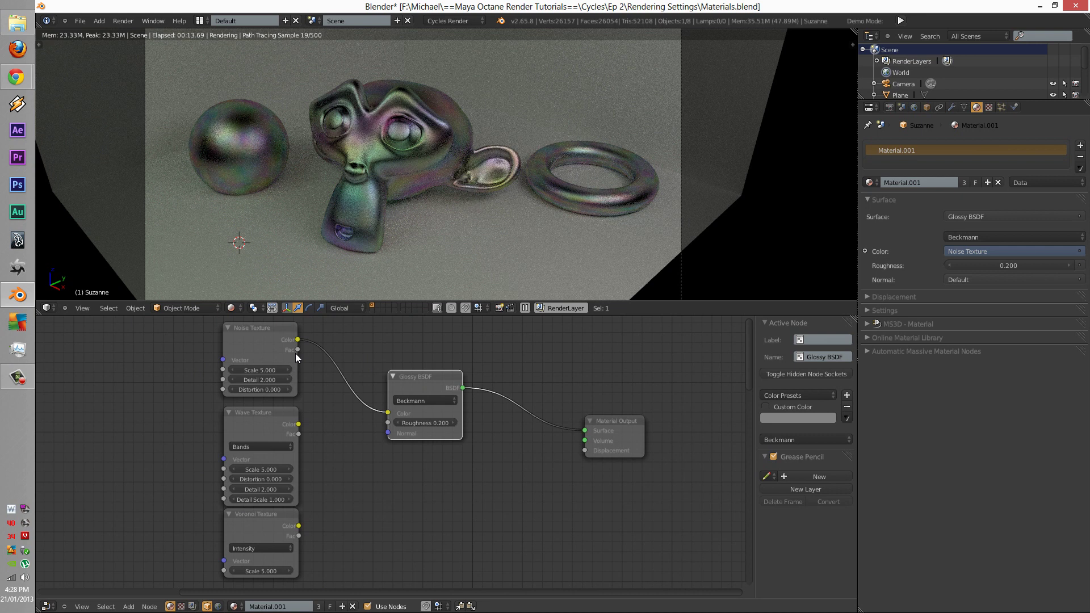
{"action": "key", "text": "shift+a"}
{"action": "mouse_move", "coordinate": [273, 388]}
{"action": "left_click_drag", "start_coordinate": [420, 376], "coordinate": [417, 366]}
{"action": "left_click", "coordinate": [416, 392]}
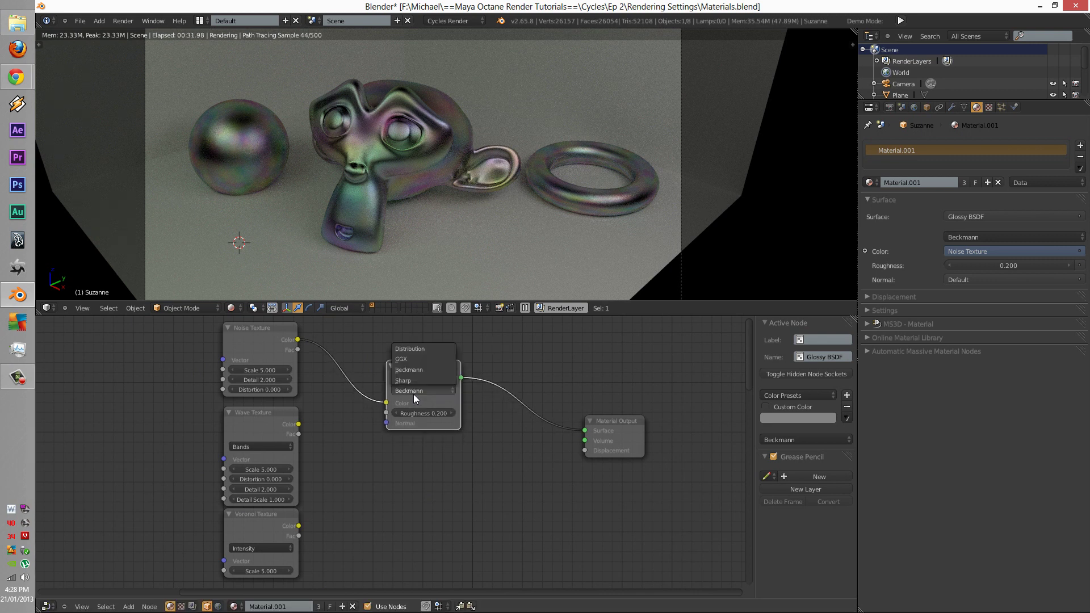
{"action": "left_click", "coordinate": [415, 359]}
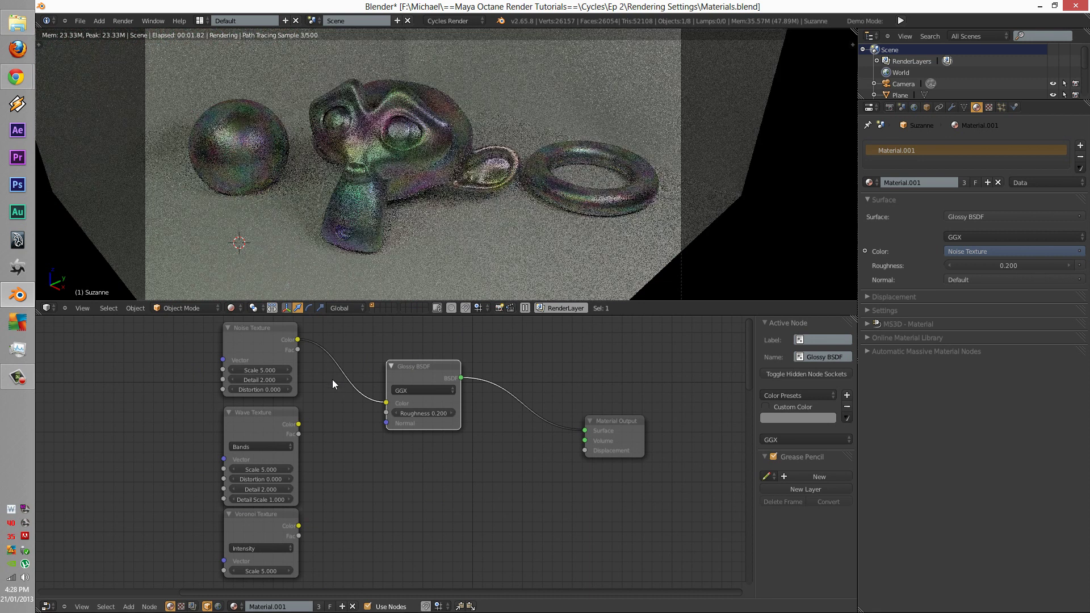
Insert an RGB to BW node between the Noise Texture's Color output and the Glossy BSDF's Color input, making room for it
{"action": "scroll", "coordinate": [326, 396], "scroll_direction": "up", "scroll_amount": 1}
{"action": "scroll", "coordinate": [318, 410], "scroll_direction": "up", "scroll_amount": 1}
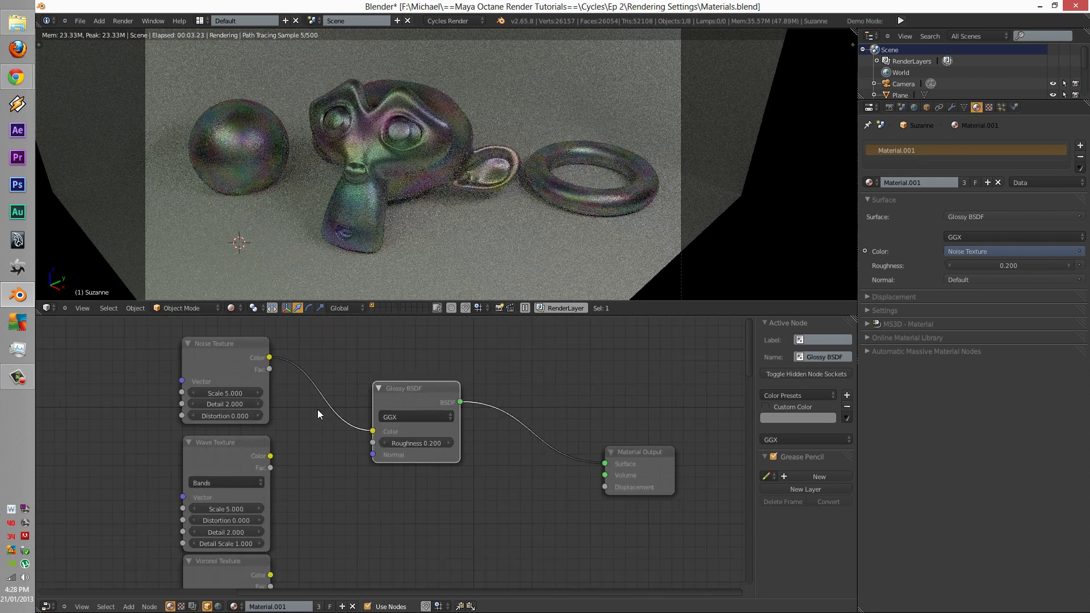
{"action": "key", "text": "shift+a"}
{"action": "left_click", "coordinate": [301, 409]}
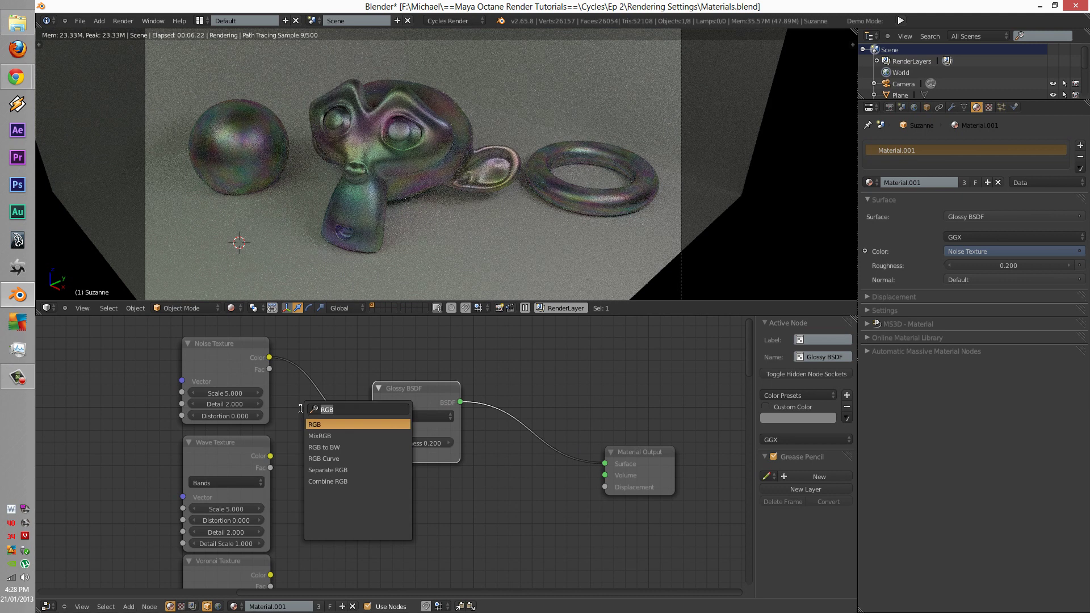
{"action": "left_click", "coordinate": [326, 447]}
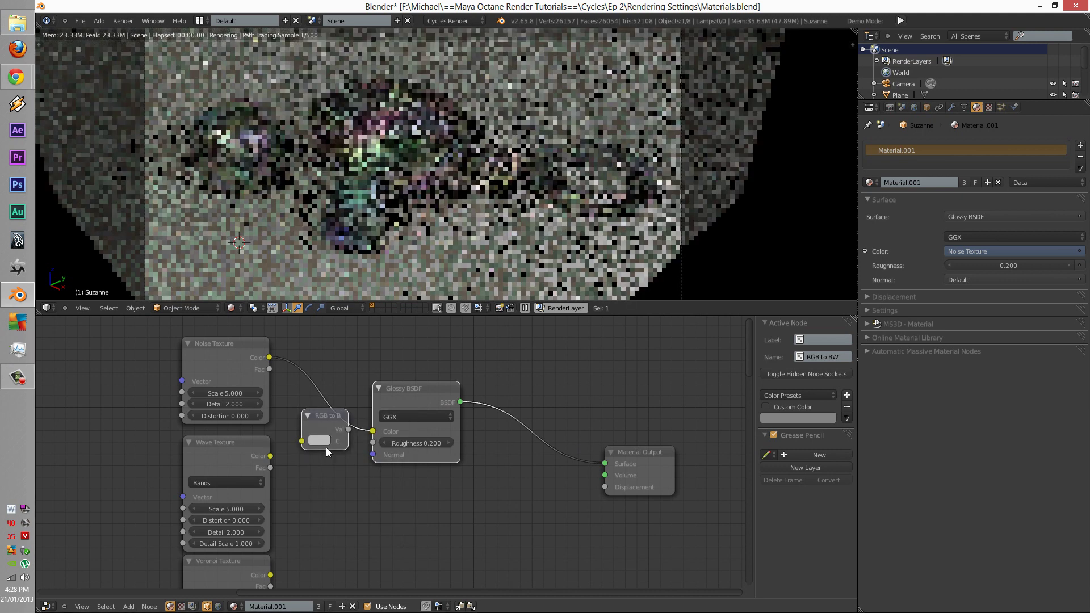
{"action": "left_click", "coordinate": [331, 399]}
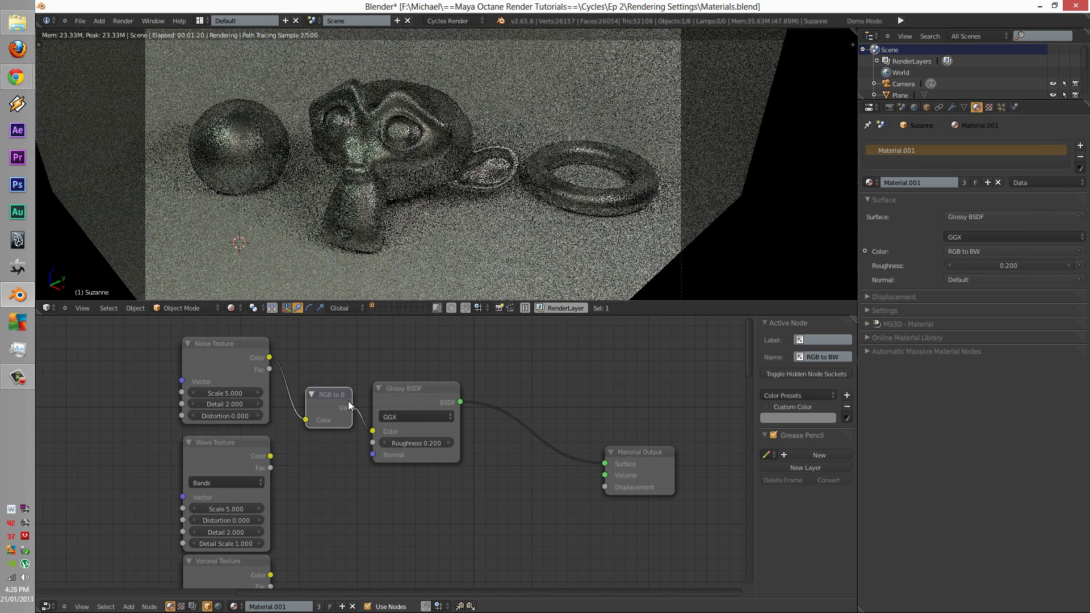
{"action": "left_click_drag", "start_coordinate": [389, 397], "coordinate": [400, 393]}
{"action": "left_click", "coordinate": [338, 397]}
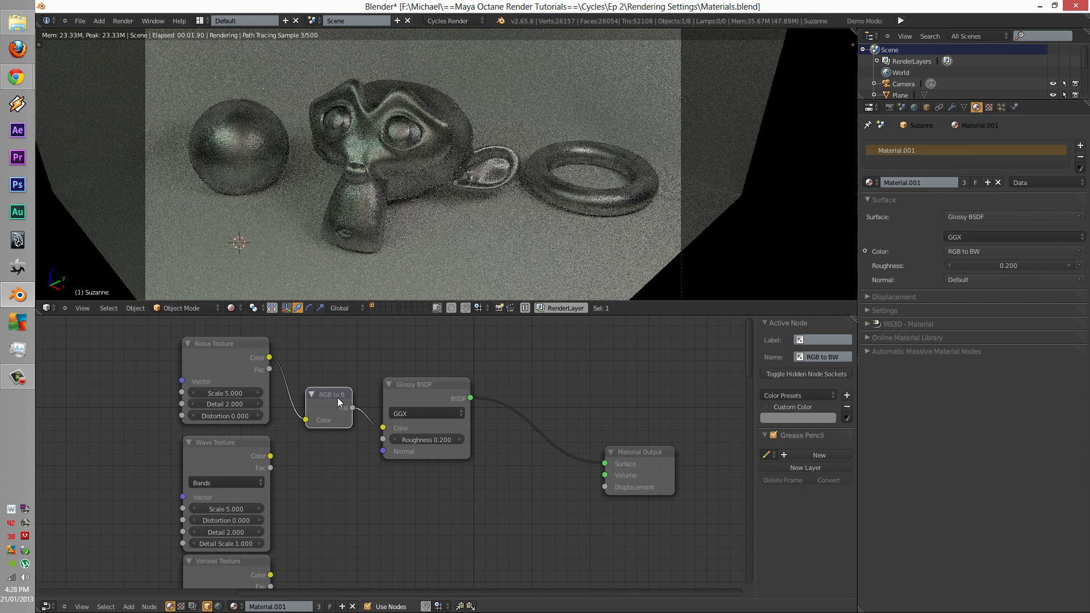
Try scale values of 1 and 50 on the Noise Texture node
{"action": "middle_click_drag", "start_coordinate": [337, 398], "coordinate": [315, 410]}
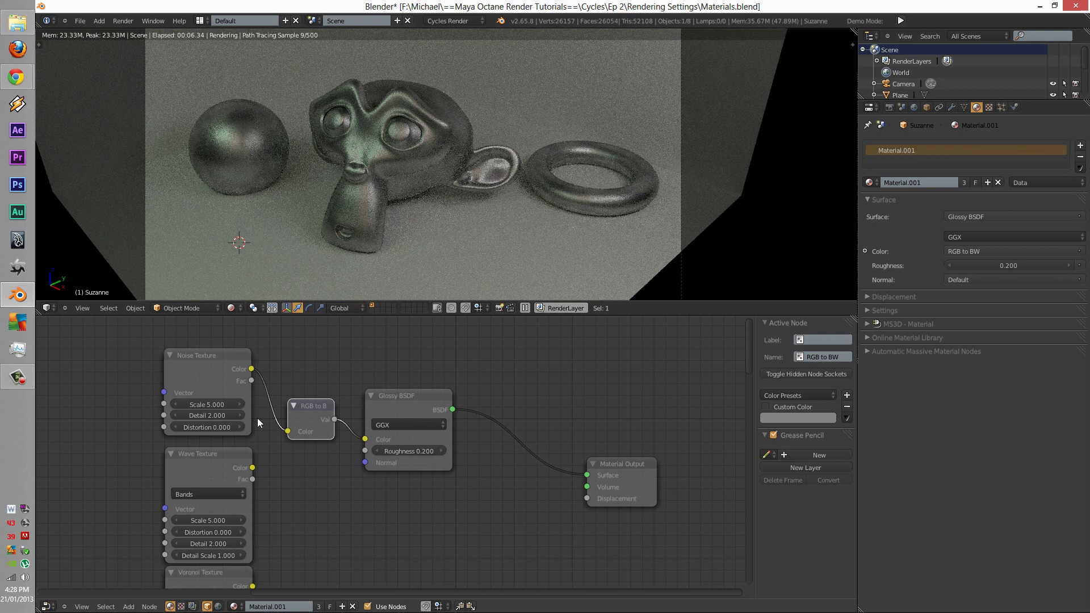
{"action": "mouse_move", "coordinate": [219, 405]}
{"action": "left_mouse_down"}
{"action": "mouse_move", "coordinate": [178, 403]}
{"action": "mouse_move", "coordinate": [223, 404]}
{"action": "left_mouse_up"}
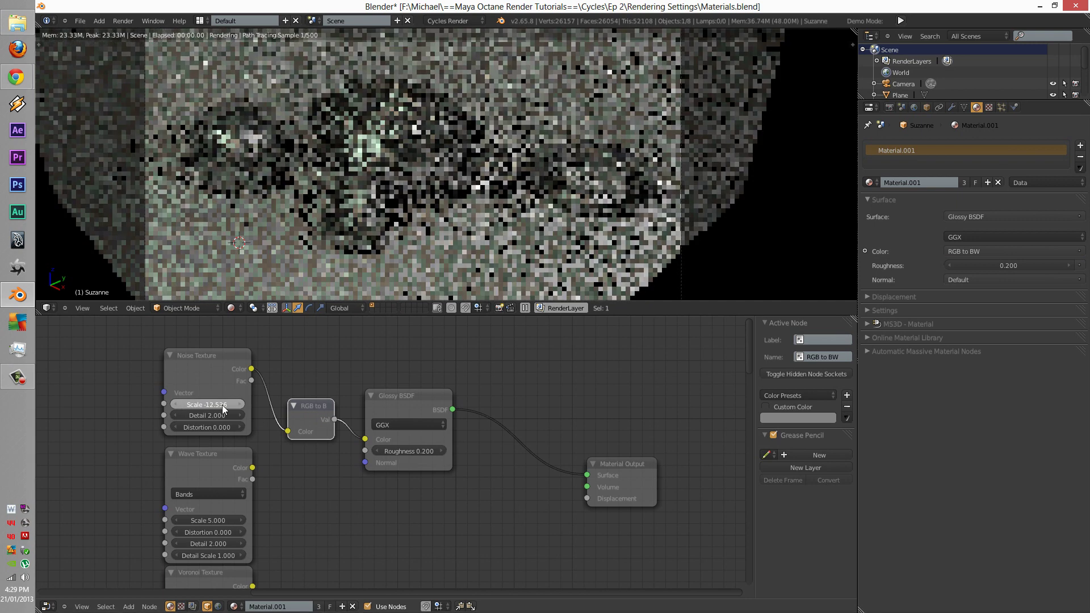
{"action": "left_click", "coordinate": [213, 405]}
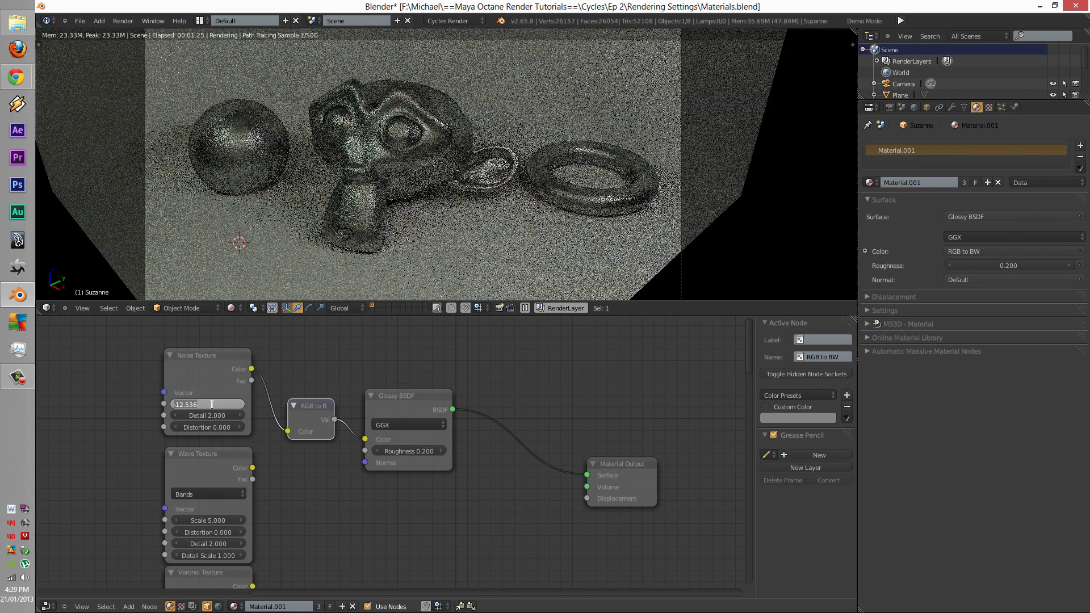
{"action": "type", "text": "1"}
{"action": "key", "text": "Return"}
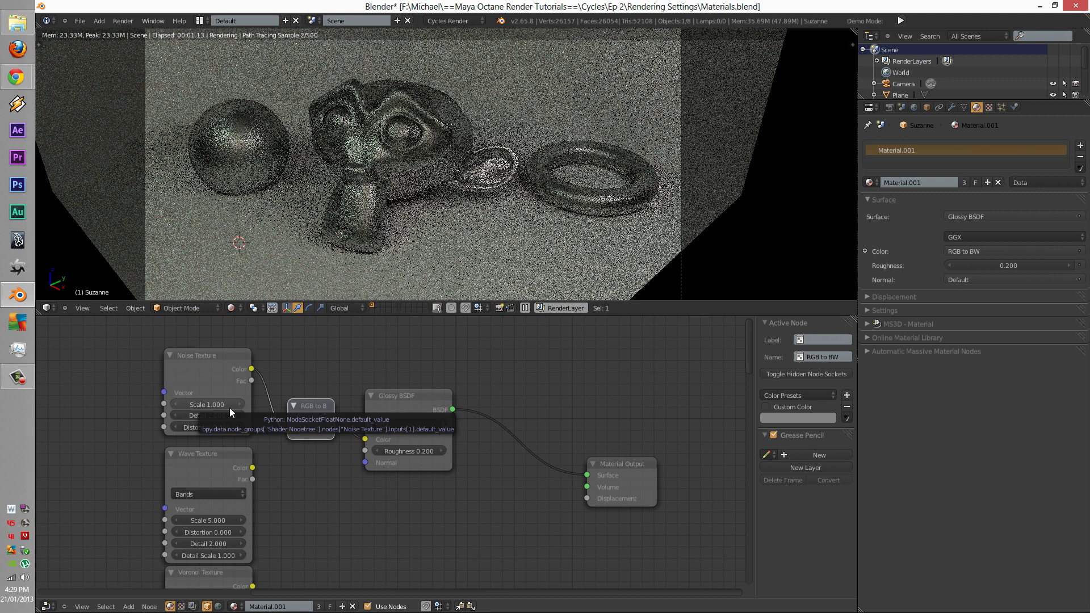
{"action": "left_click", "coordinate": [229, 403]}
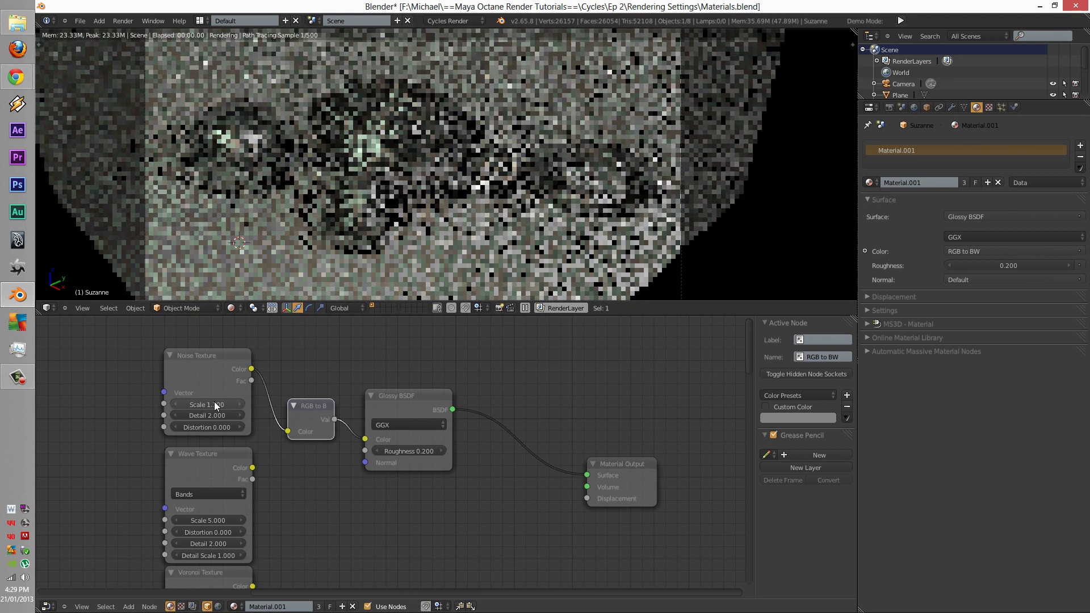
{"action": "left_click", "coordinate": [213, 401]}
{"action": "type", "text": "50"}
{"action": "key", "text": "Return"}
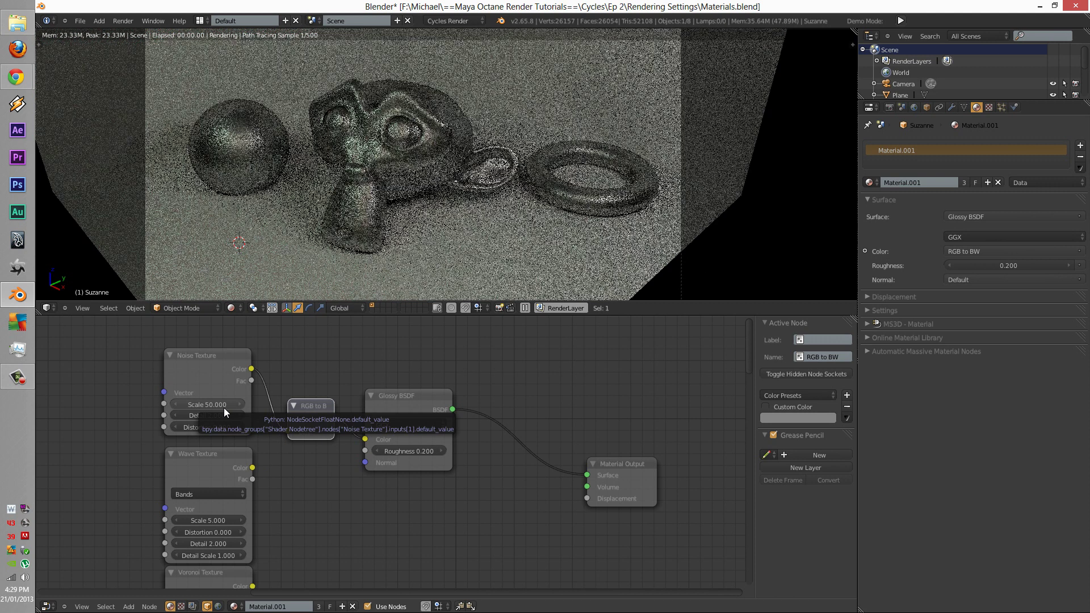
Try scale values of 1000 and 100 on the Noise Texture node
{"action": "left_click", "coordinate": [223, 408]}
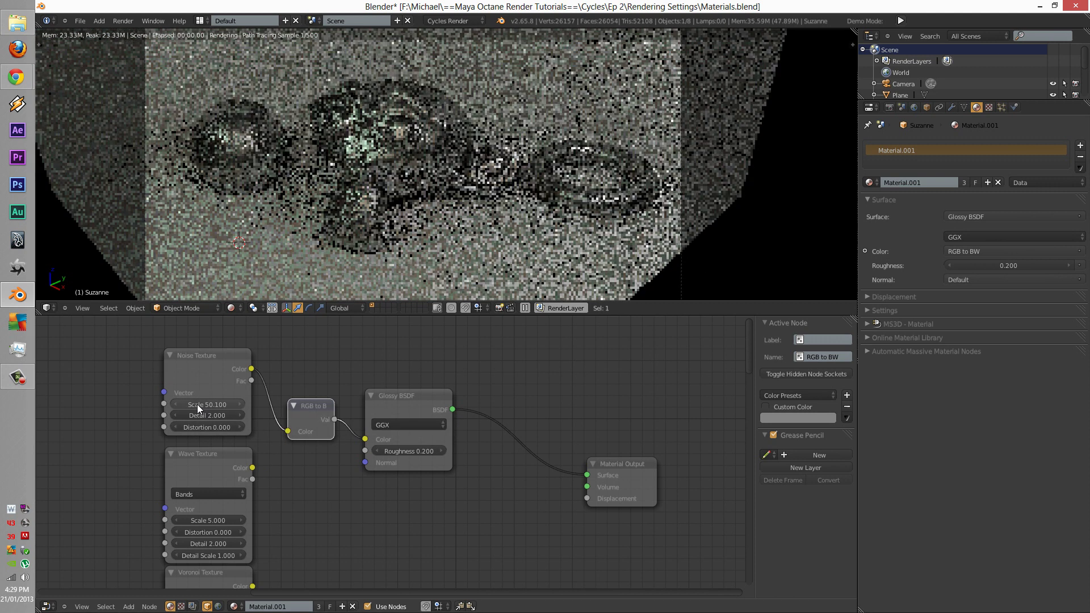
{"action": "left_click", "coordinate": [200, 404]}
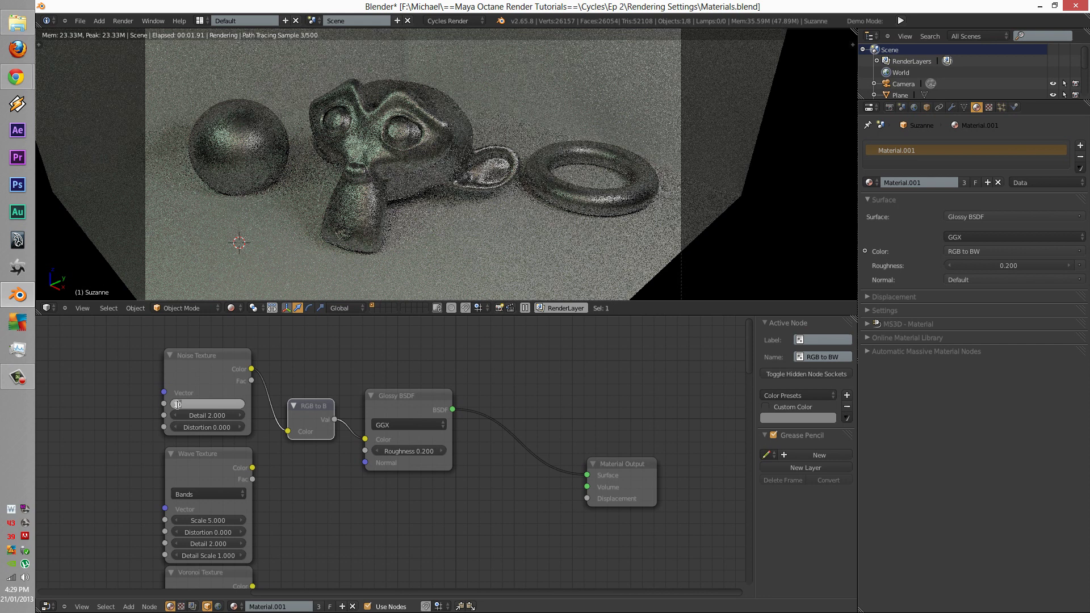
{"action": "type", "text": "1000"}
{"action": "key", "text": "Return"}
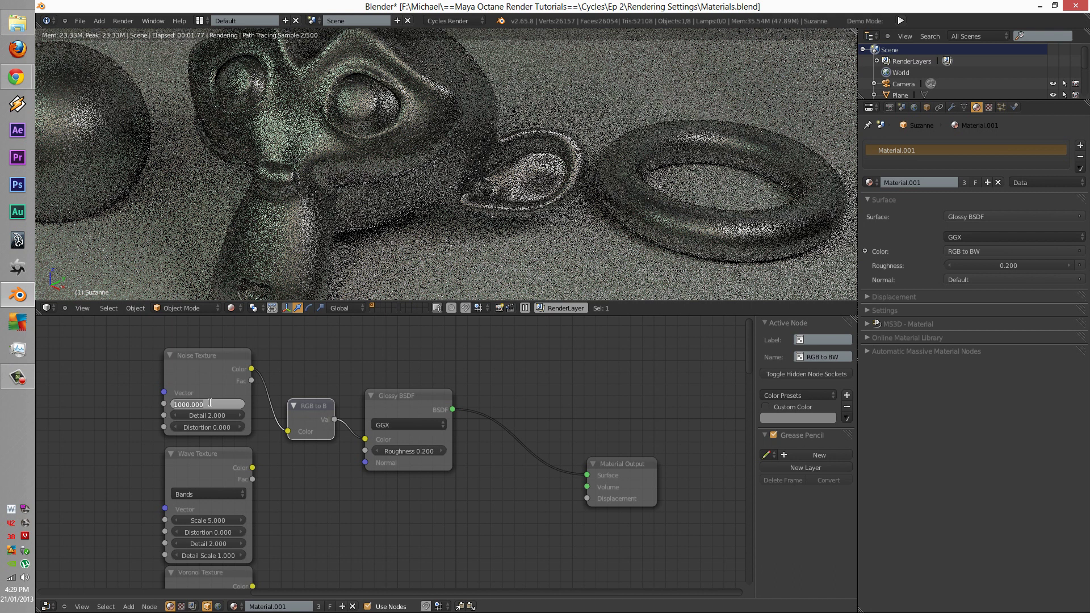
{"action": "type", "text": "100"}
{"action": "key", "text": "Return"}
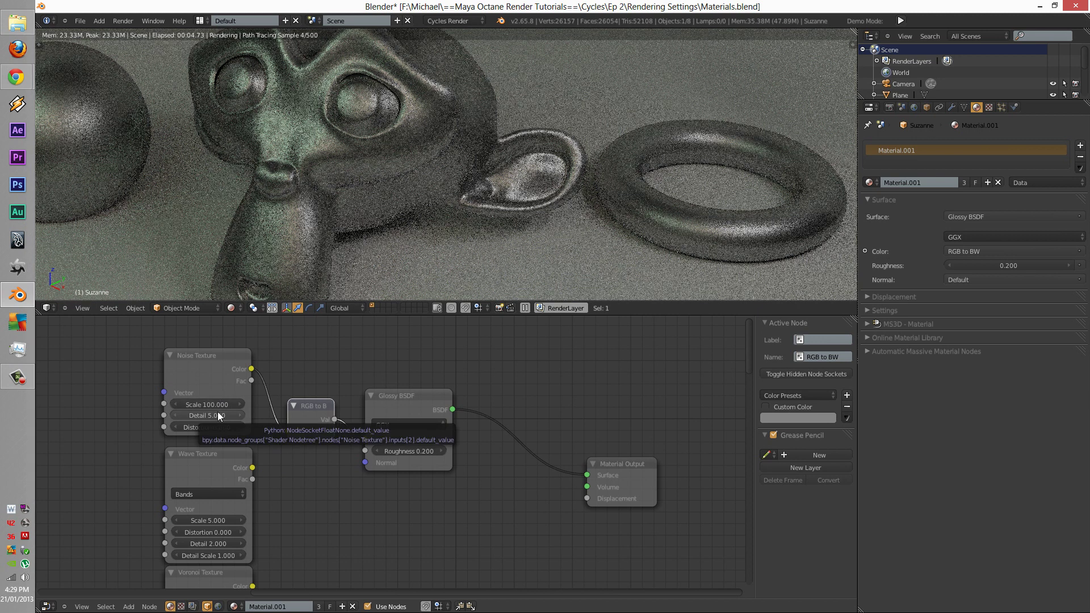
Set the Noise Texture's detail to 100 and its distortion to 1
{"action": "left_click", "coordinate": [212, 416]}
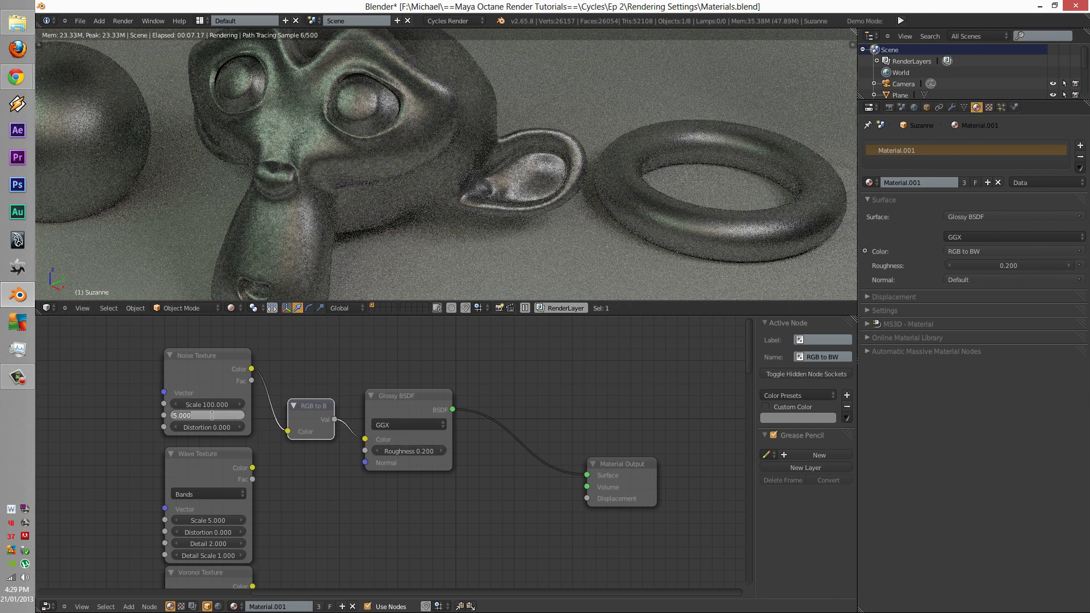
{"action": "type", "text": "100"}
{"action": "key", "text": "Return"}
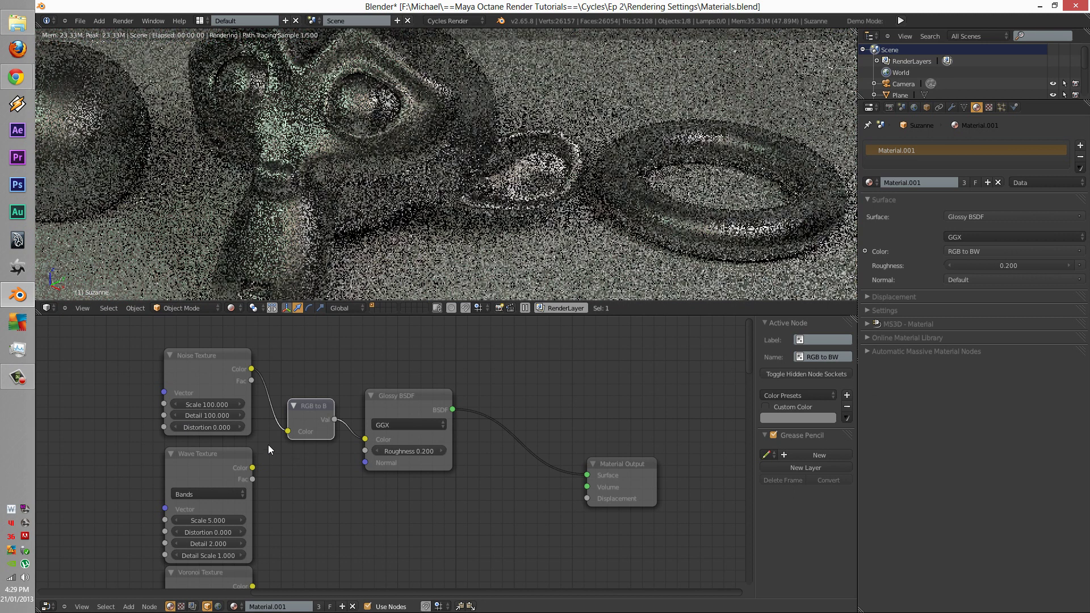
{"action": "left_click", "coordinate": [225, 427]}
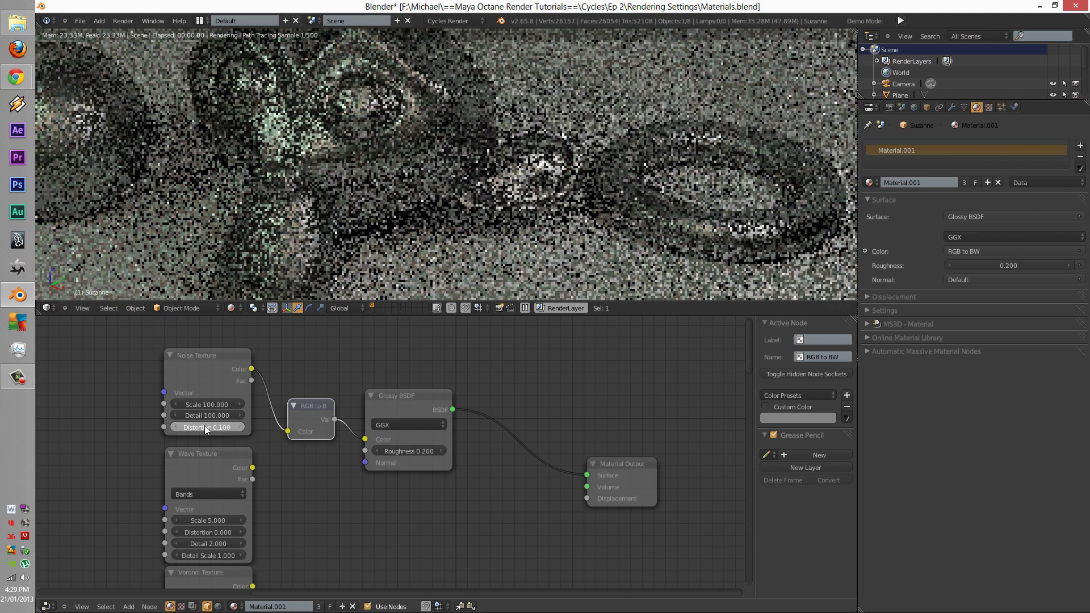
{"action": "left_click", "coordinate": [205, 426]}
{"action": "type", "text": "1"}
{"action": "key", "text": "Return"}
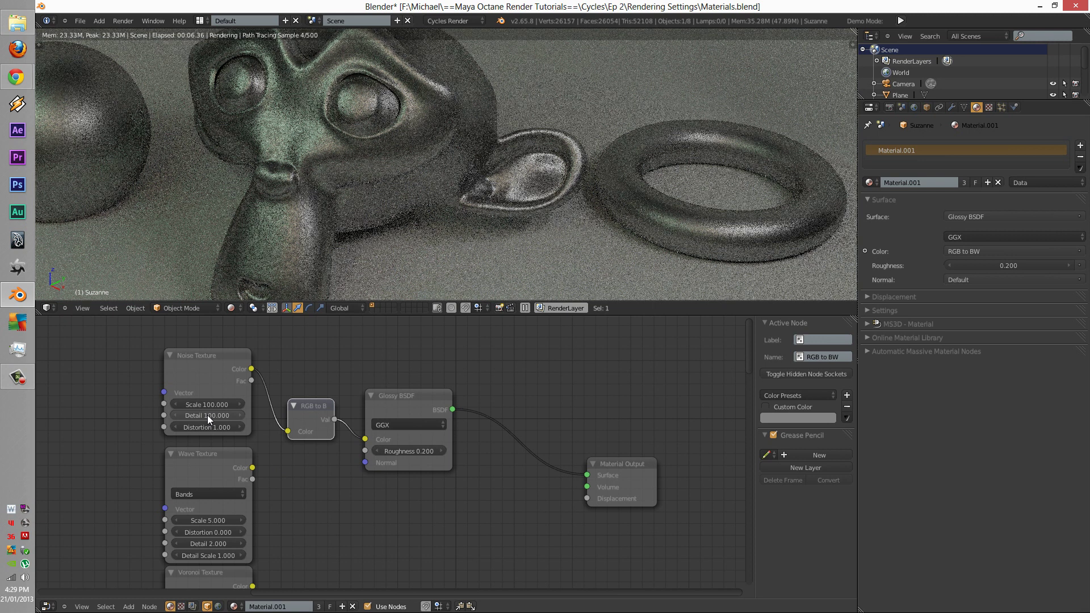
Set the Noise Texture's scale to 50
{"action": "left_click", "coordinate": [188, 406]}
{"action": "type", "text": "50"}
{"action": "key", "text": "Return"}
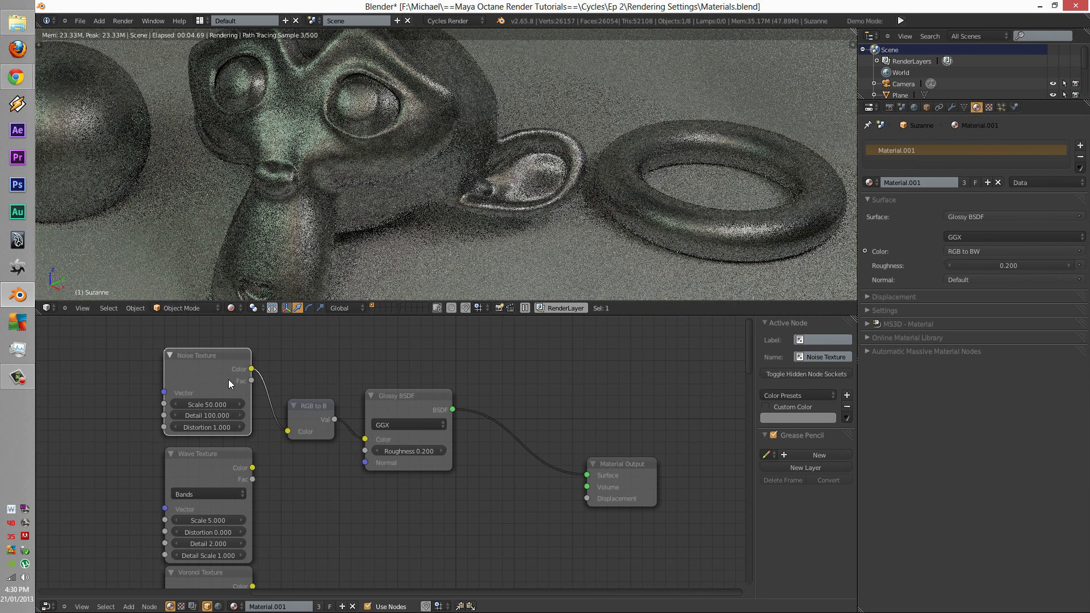
Connect the Noise Texture's Fac output to the Material Output's Displacement input and shift the RGB to BW node closer to the Glossy BSDF
{"action": "middle_click_drag", "start_coordinate": [228, 380], "coordinate": [249, 451]}
{"action": "left_click_drag", "start_coordinate": [235, 370], "coordinate": [571, 487]}
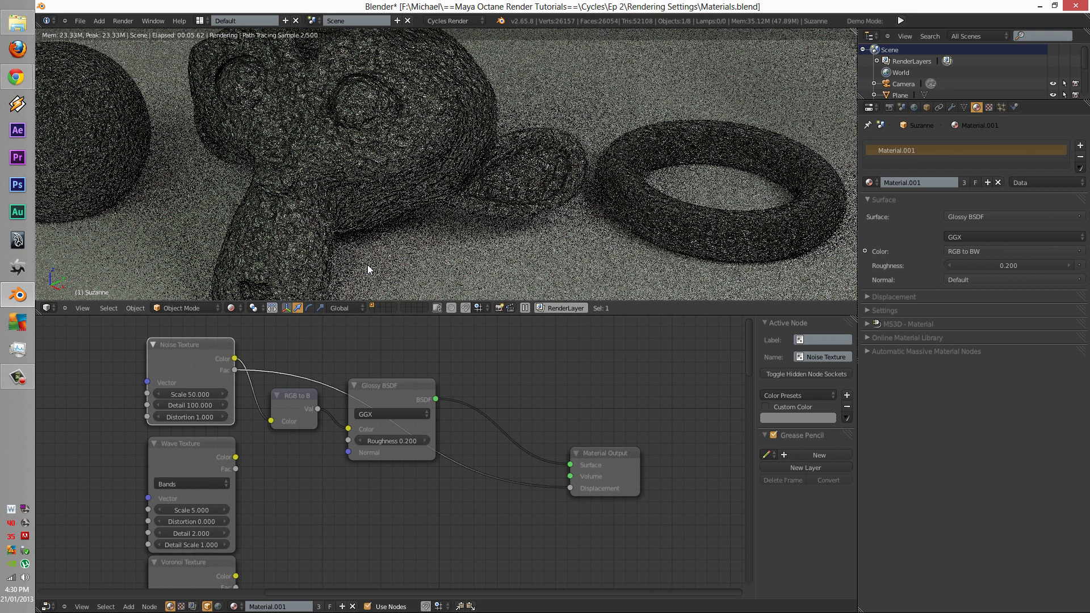
{"action": "left_click", "coordinate": [312, 416]}
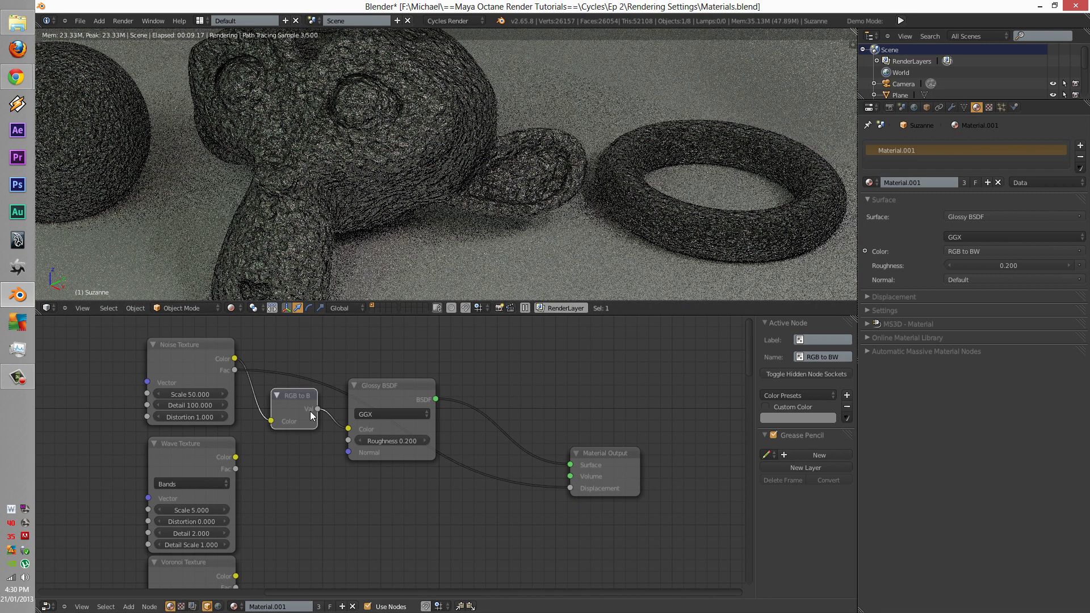
{"action": "left_click_drag", "start_coordinate": [311, 415], "coordinate": [338, 387]}
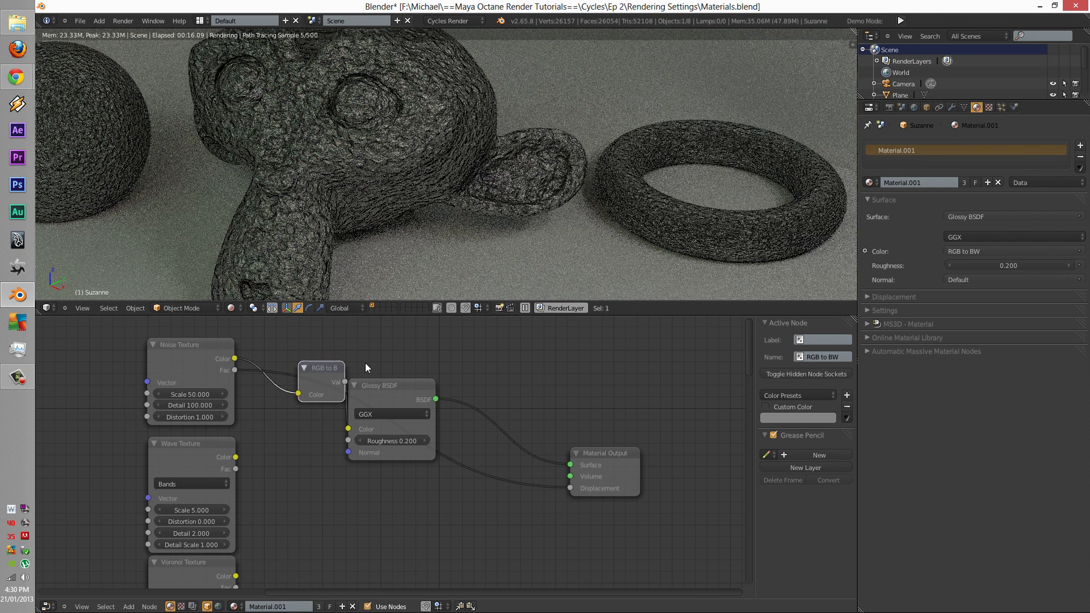
{"action": "left_click", "coordinate": [364, 390]}
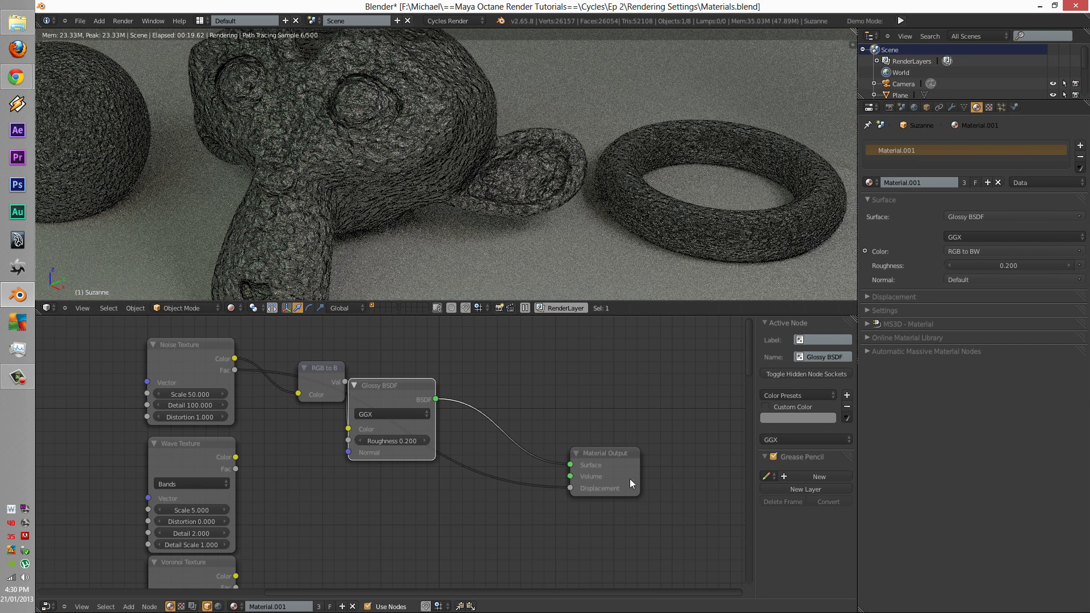
Switch the 3D viewport to wireframe and connect the Wave Texture's Color output to the Glossy BSDF's Color input
{"action": "key", "text": "z"}
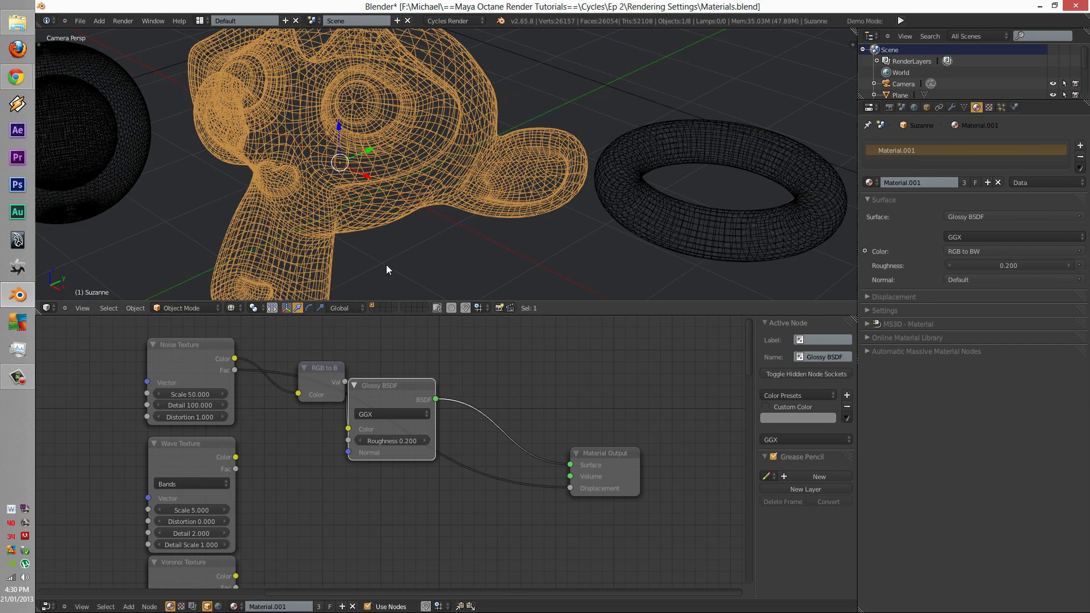
{"action": "middle_click_drag", "start_coordinate": [367, 522], "coordinate": [376, 489]}
{"action": "left_click_drag", "start_coordinate": [328, 355], "coordinate": [356, 397]}
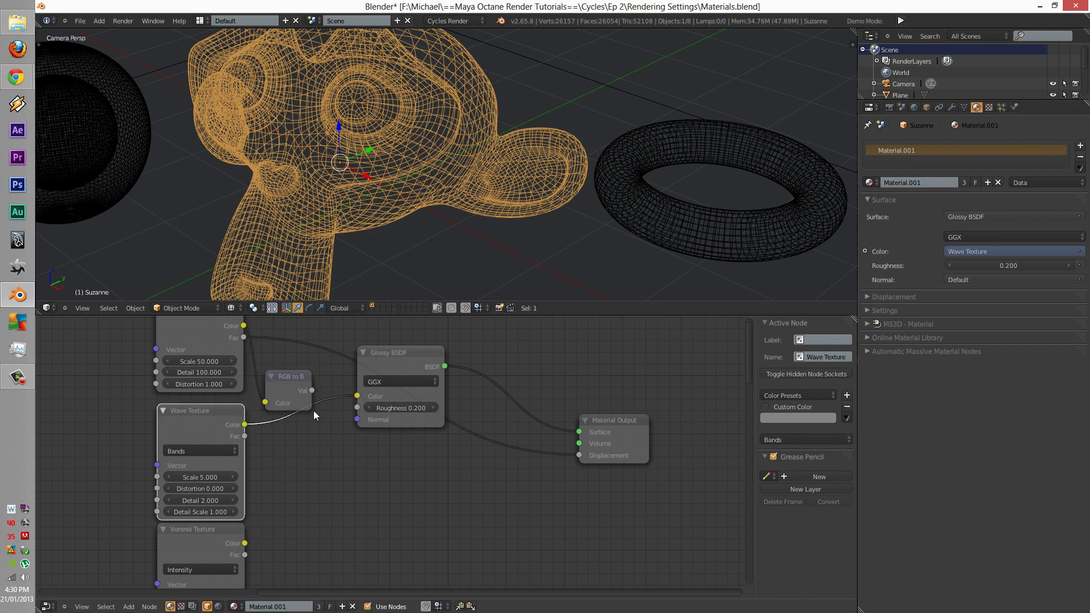
Move the Glossy BSDF node lower in the node graph and switch the 3D viewport to rendered shading
{"action": "left_click_drag", "start_coordinate": [413, 363], "coordinate": [411, 434]}
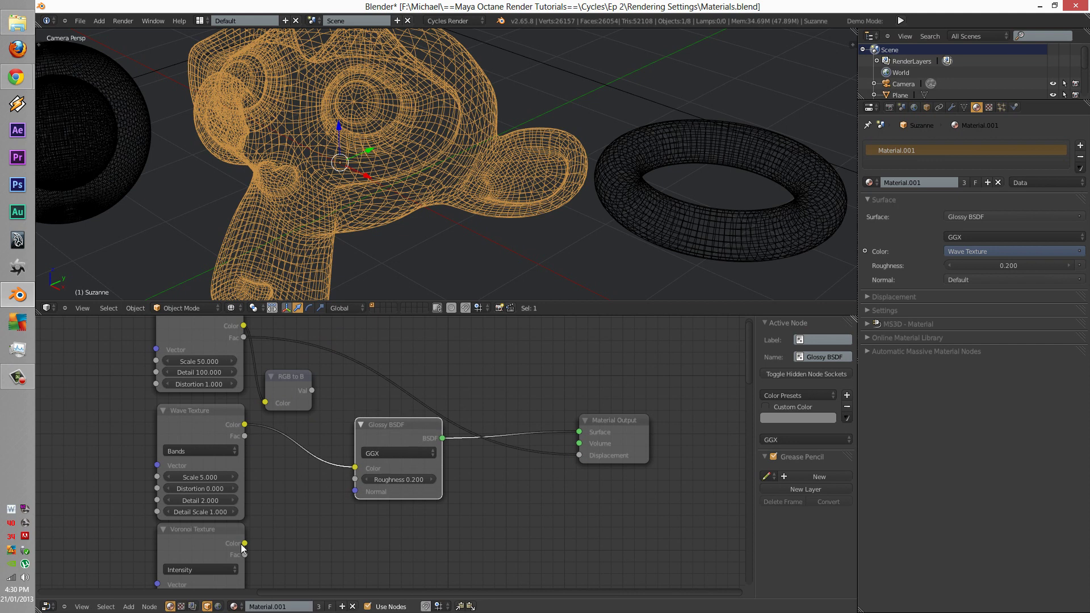
{"action": "left_click", "coordinate": [232, 307]}
{"action": "left_click", "coordinate": [248, 236]}
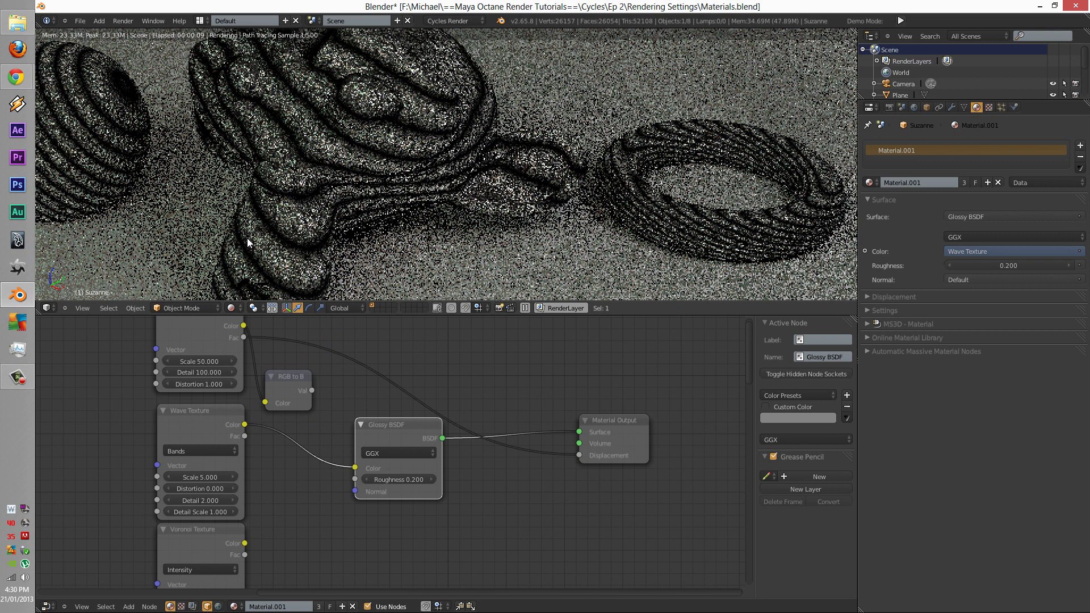
Set the Wave Texture's type to Rings and disconnect the Noise Texture's link from the Material Output's Displacement input
{"action": "left_click", "coordinate": [193, 451]}
{"action": "left_click", "coordinate": [192, 425]}
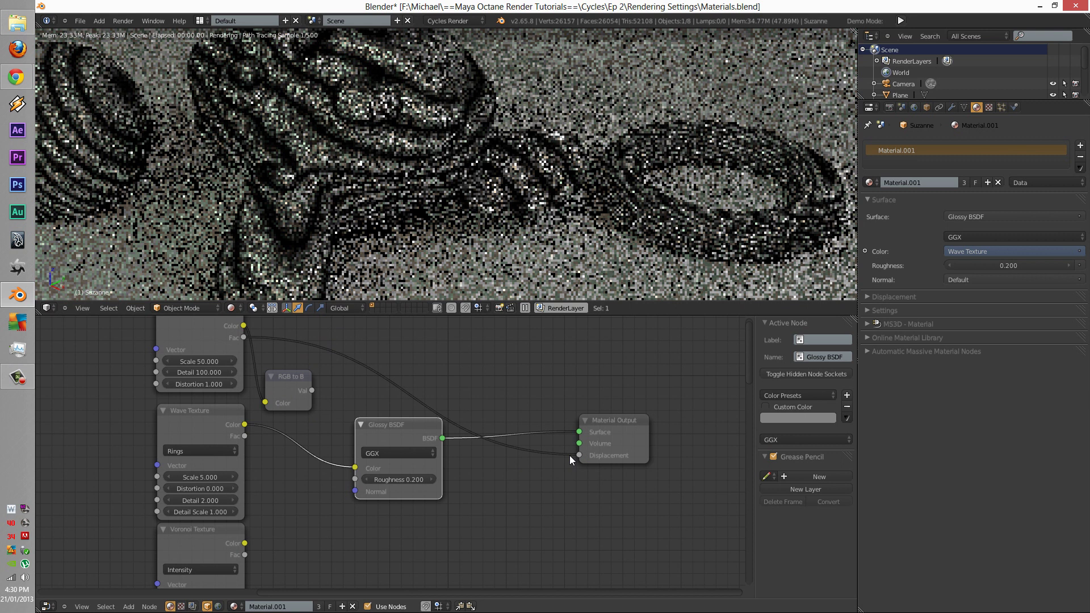
{"action": "left_click_drag", "start_coordinate": [570, 455], "coordinate": [530, 448]}
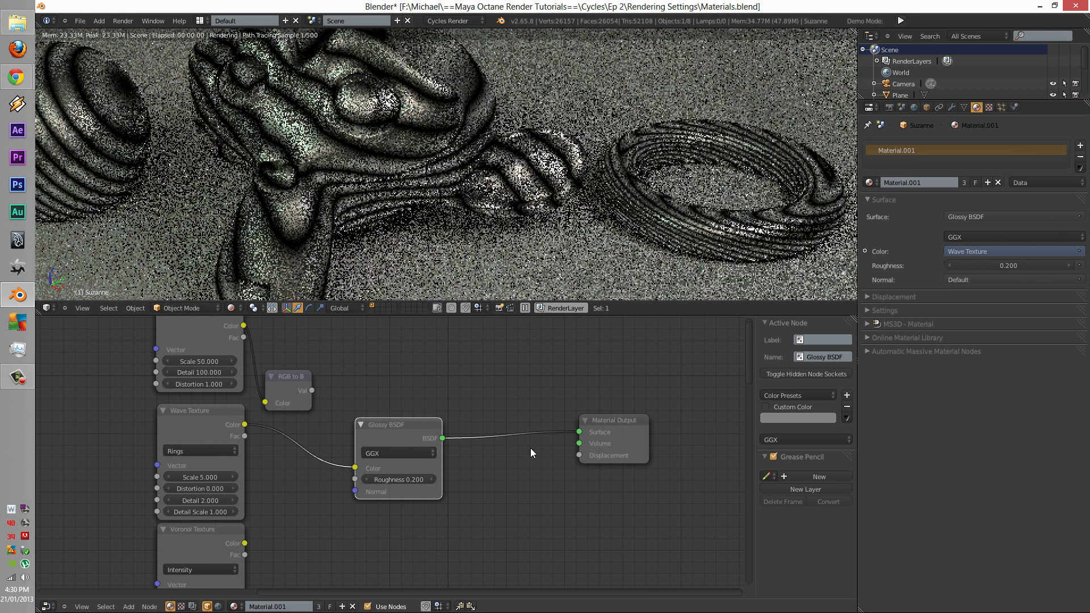
Change the Wave Texture's type back to Bands
{"action": "scroll", "coordinate": [375, 468], "scroll_direction": "down", "scroll_amount": 1}
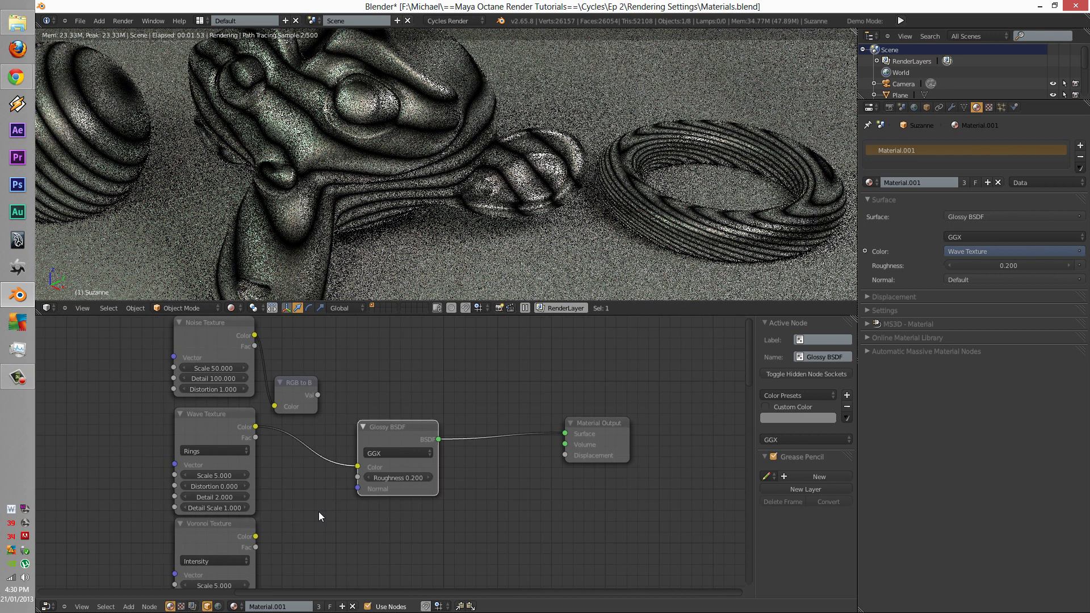
{"action": "left_click", "coordinate": [214, 450]}
{"action": "left_click", "coordinate": [213, 438]}
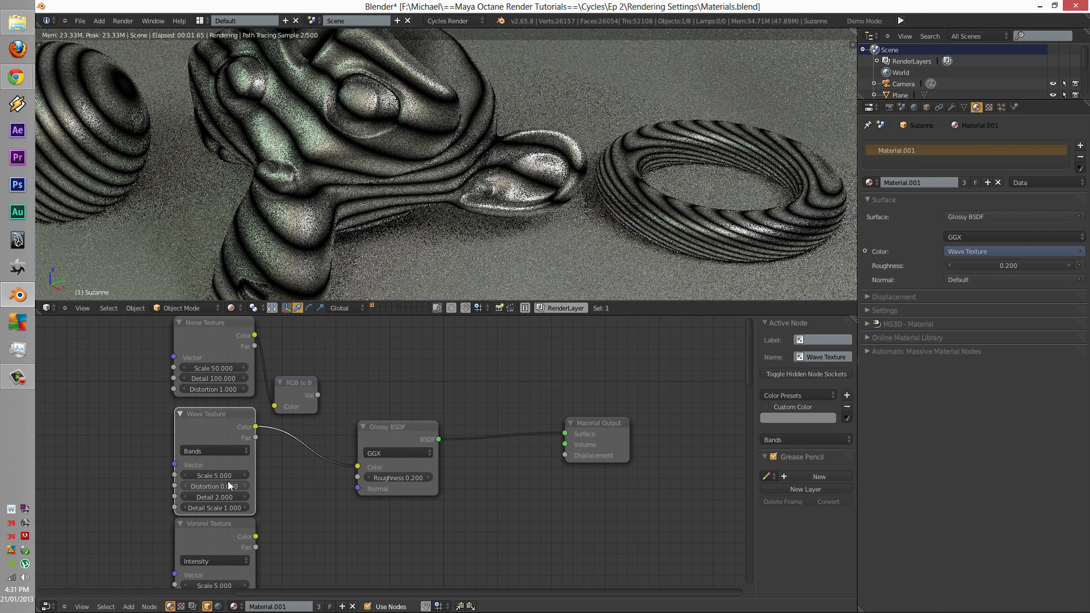
Try scale values of 1, 500 and 2 on the Wave Texture
{"action": "left_click", "coordinate": [217, 475]}
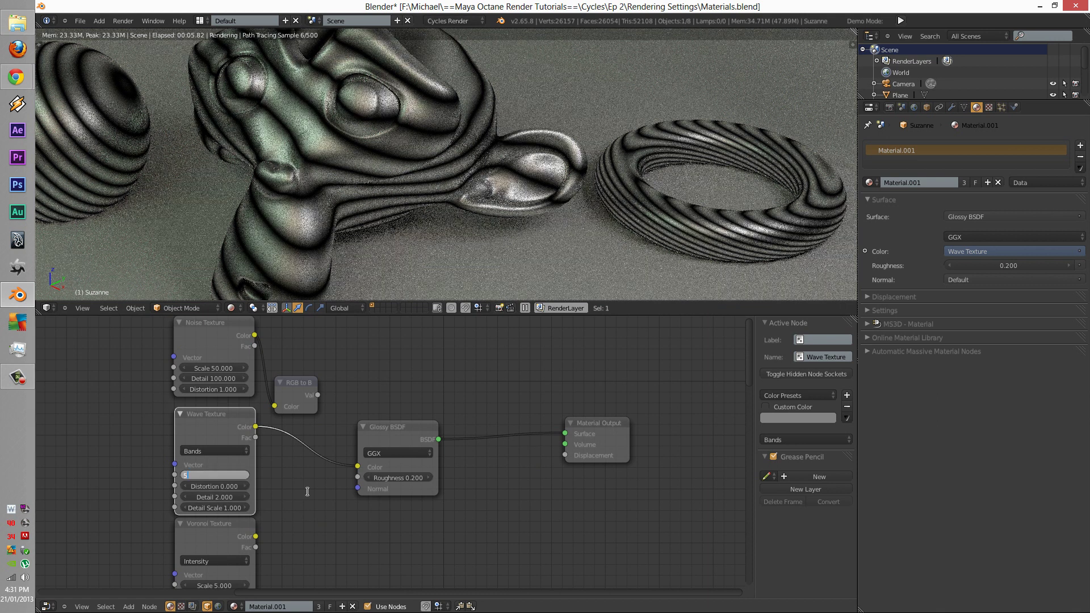
{"action": "type", "text": "1"}
{"action": "key", "text": "Return"}
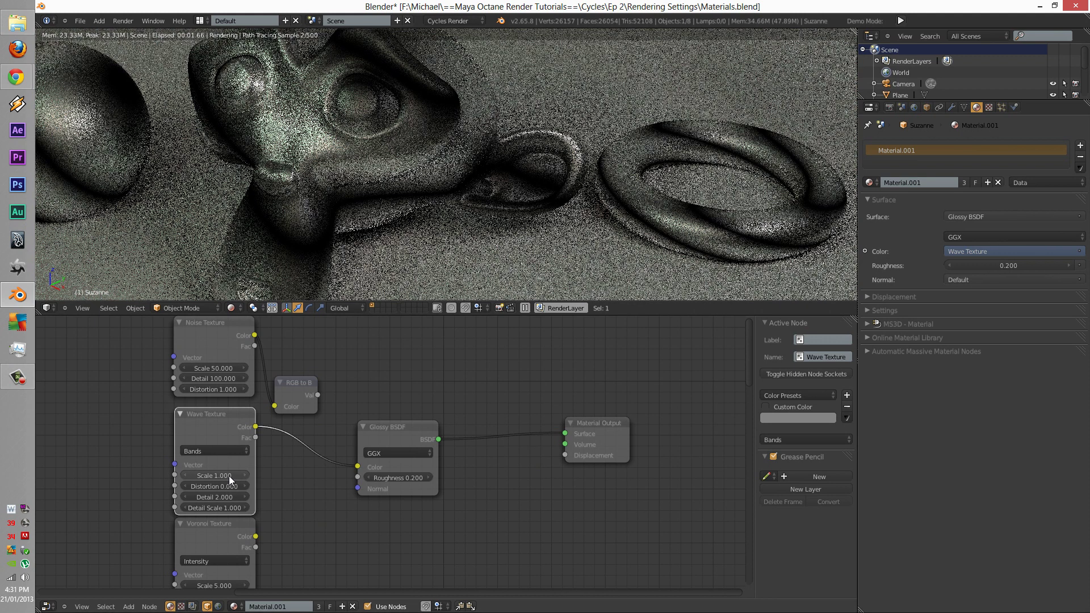
{"action": "left_click", "coordinate": [229, 476]}
{"action": "type", "text": "500"}
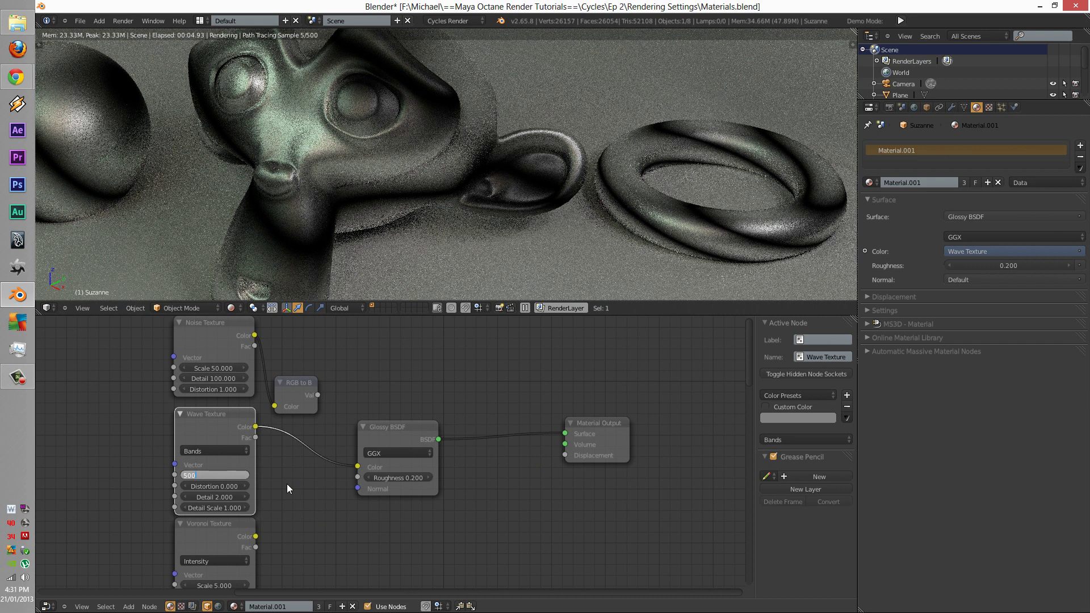
{"action": "key", "text": "Return"}
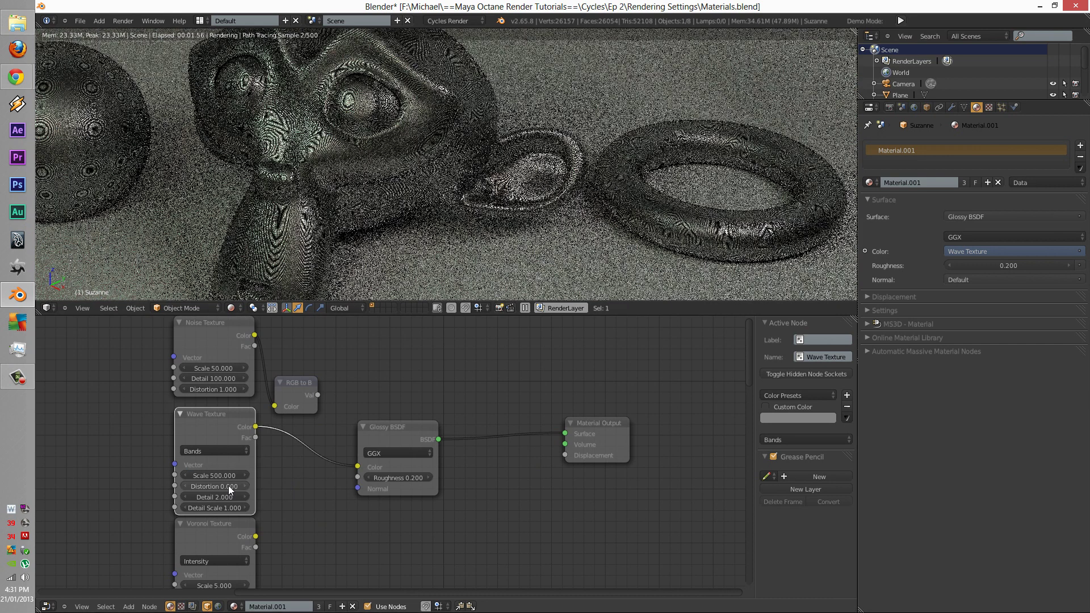
{"action": "left_click", "coordinate": [217, 475]}
{"action": "type", "text": "2"}
{"action": "key", "text": "Return"}
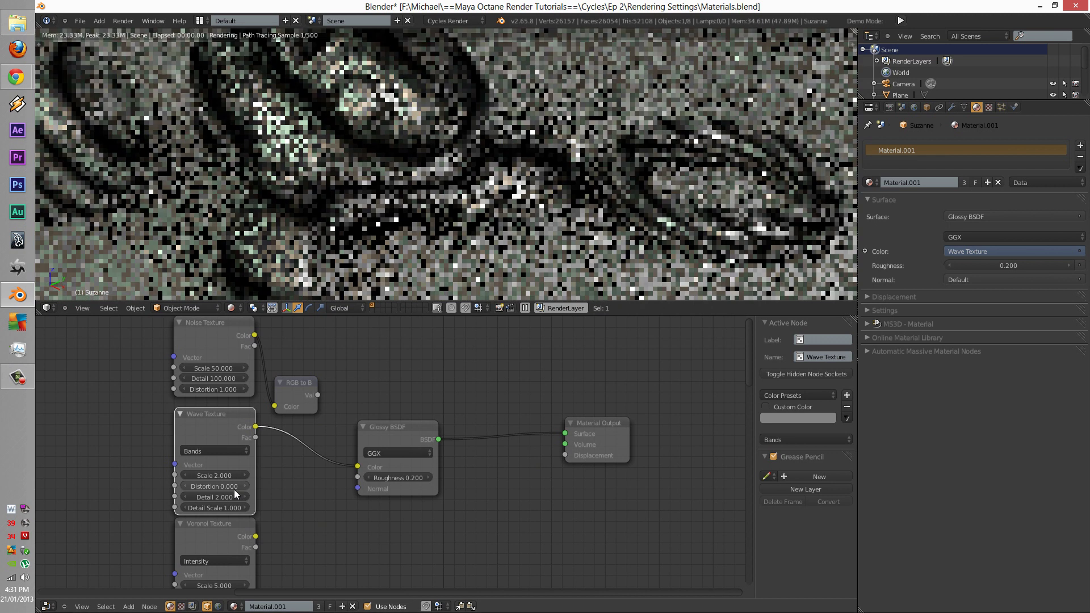
Set the Wave Texture's scale to 10, its distortion to 267.728 and its detail to 10
{"action": "left_click", "coordinate": [222, 476]}
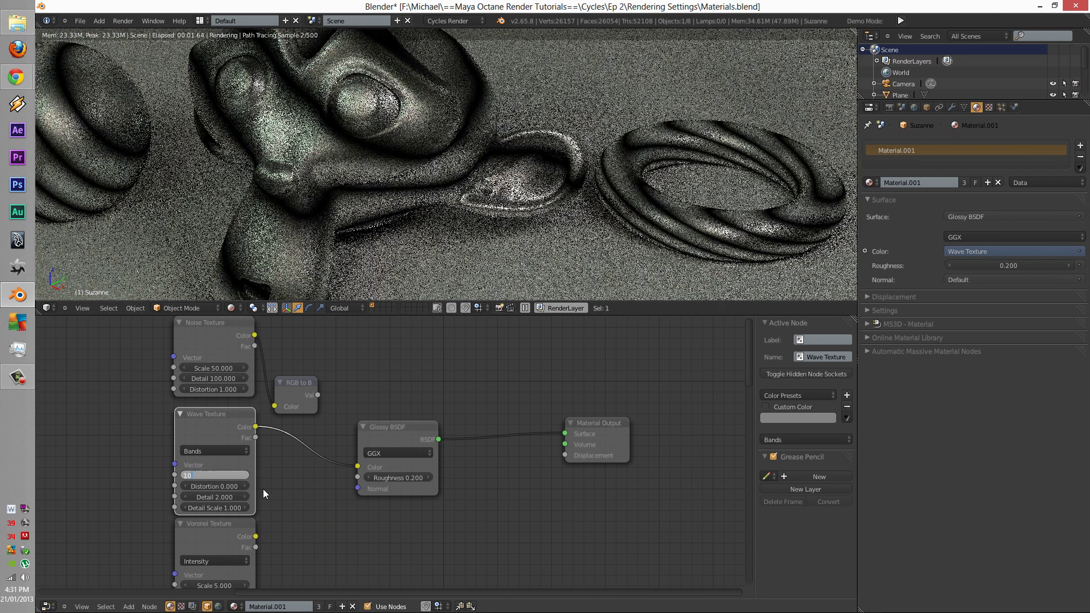
{"action": "type", "text": "10"}
{"action": "key", "text": "Return"}
{"action": "left_click", "coordinate": [245, 487]}
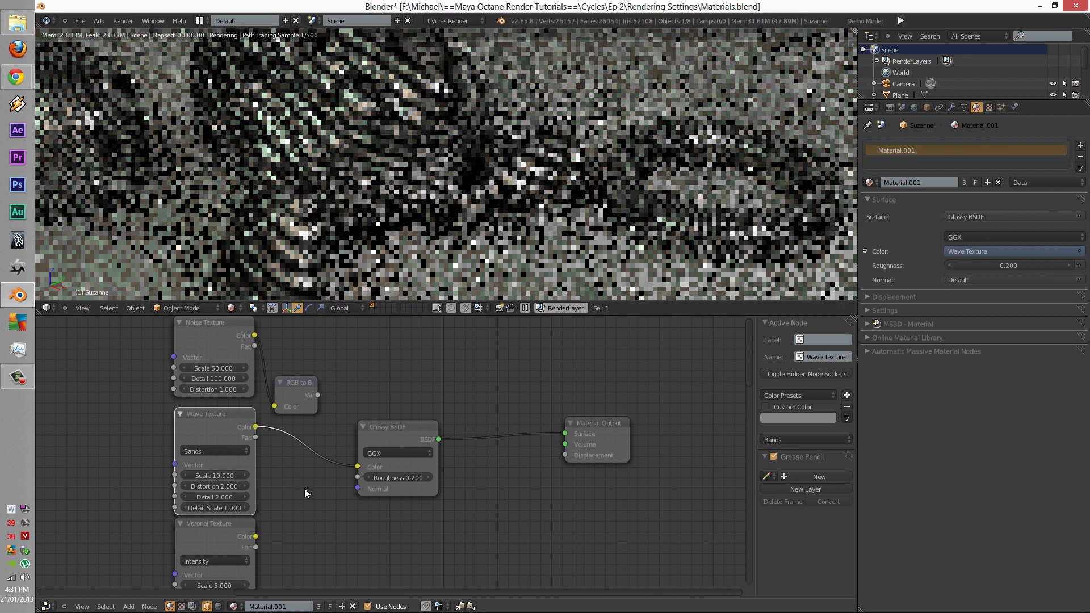
{"action": "left_click_drag", "start_coordinate": [221, 486], "coordinate": [344, 482]}
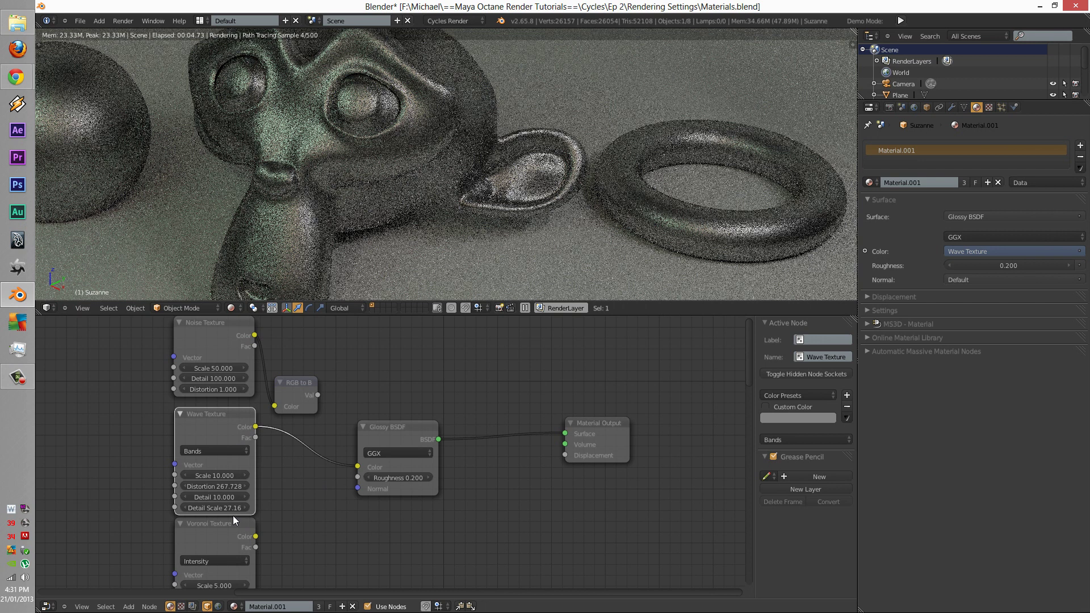
Set the Wave Texture's detail scale to 2 and connect its Fac output to the Material Output's Displacement input
{"action": "left_click", "coordinate": [233, 511]}
{"action": "type", "text": "2"}
{"action": "key", "text": "Return"}
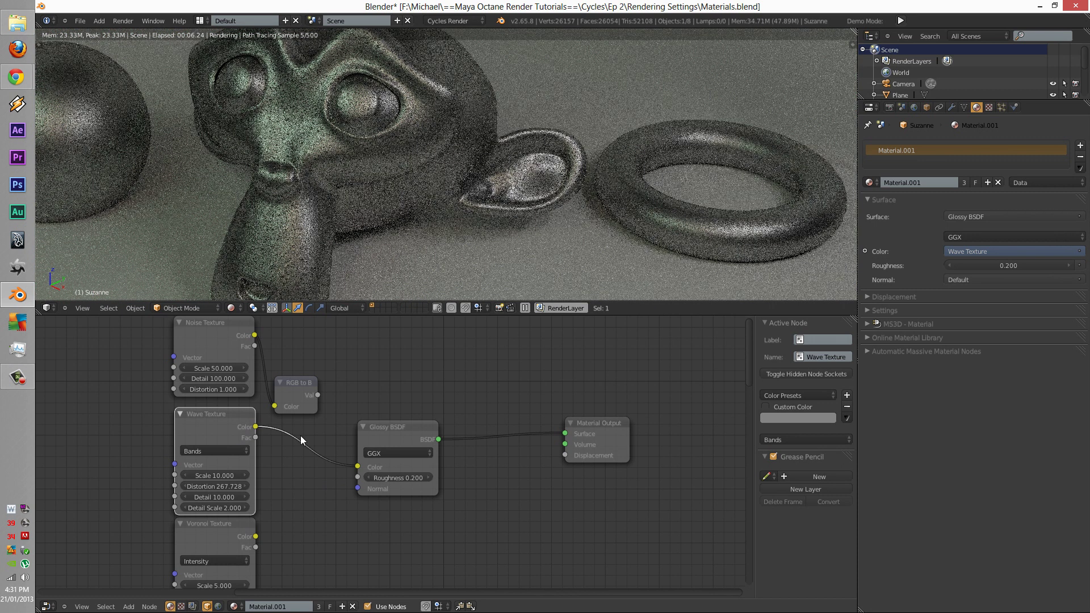
{"action": "left_click", "coordinate": [570, 454]}
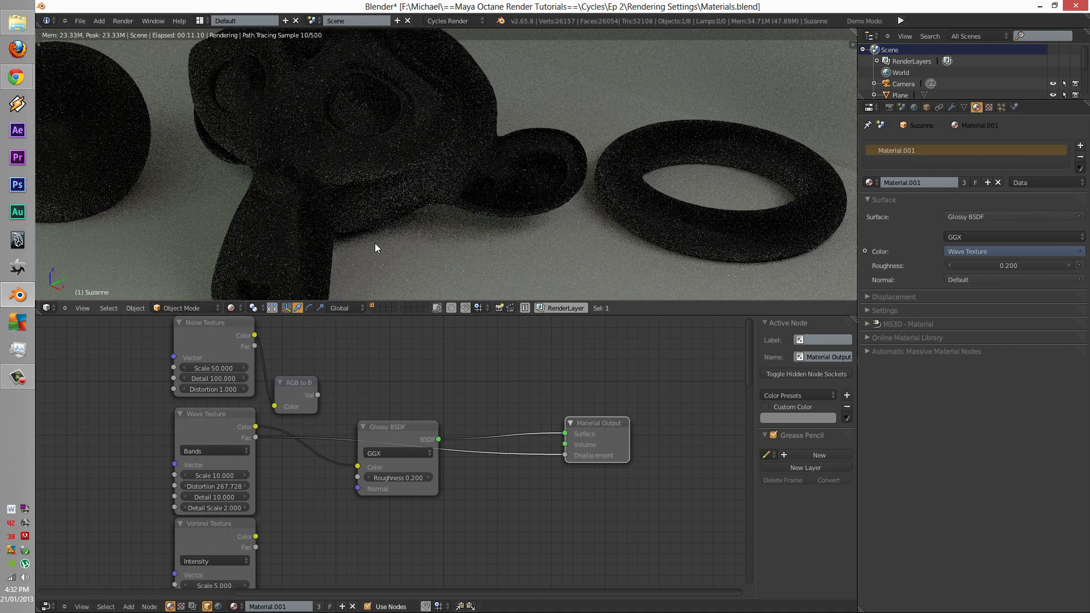
With the viewport in wireframe, space out the Voronoi Texture and Glossy BSDF nodes and disconnect the Material Output's Displacement input
{"action": "key", "text": "z"}
{"action": "middle_click_drag", "start_coordinate": [452, 492], "coordinate": [447, 429]}
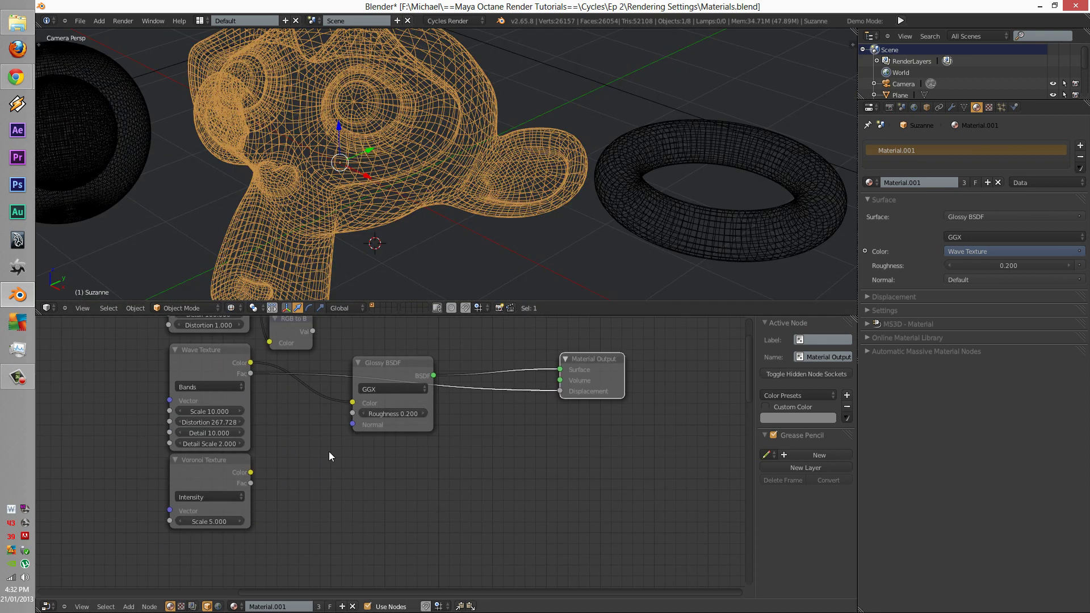
{"action": "left_click", "coordinate": [219, 480]}
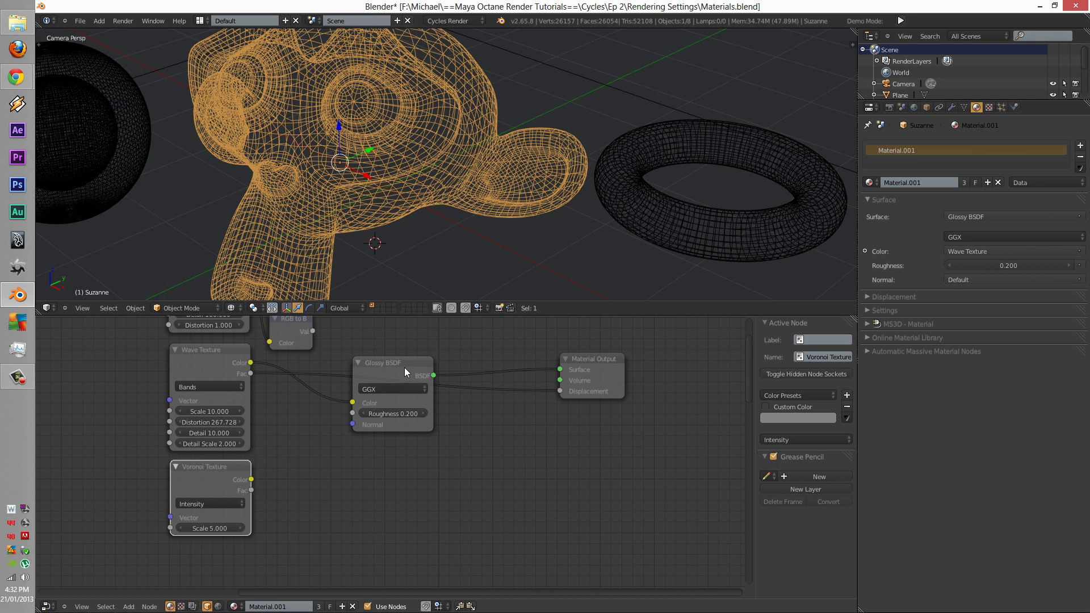
{"action": "left_click_drag", "start_coordinate": [404, 367], "coordinate": [397, 422]}
{"action": "left_click_drag", "start_coordinate": [560, 392], "coordinate": [511, 404]}
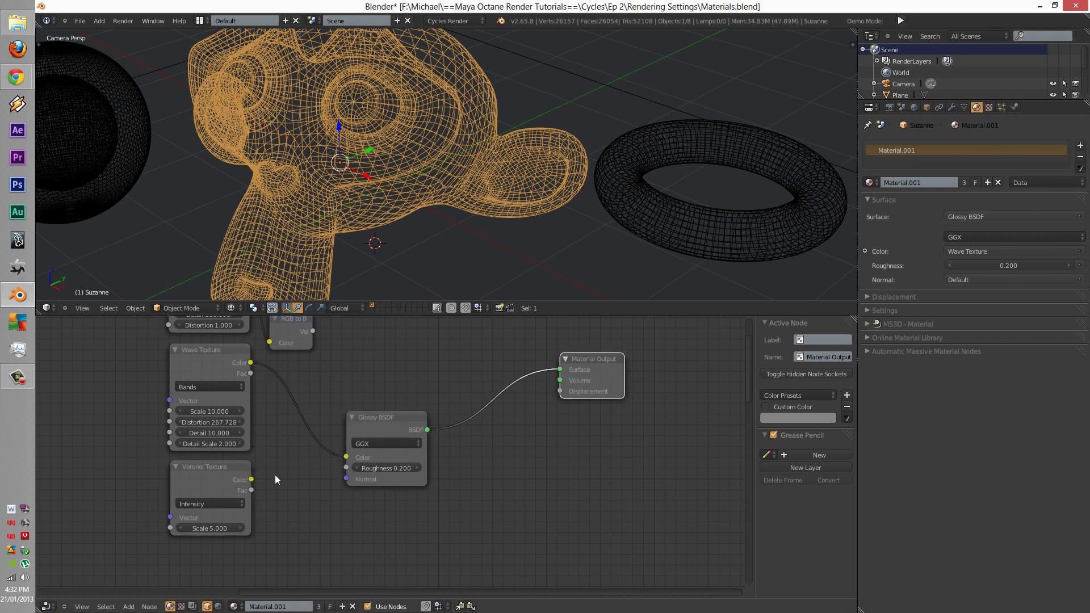
Connect the Voronoi Texture's Color output to the Glossy BSDF's Color input and switch the viewport to rendered shading
{"action": "left_click_drag", "start_coordinate": [253, 480], "coordinate": [346, 457]}
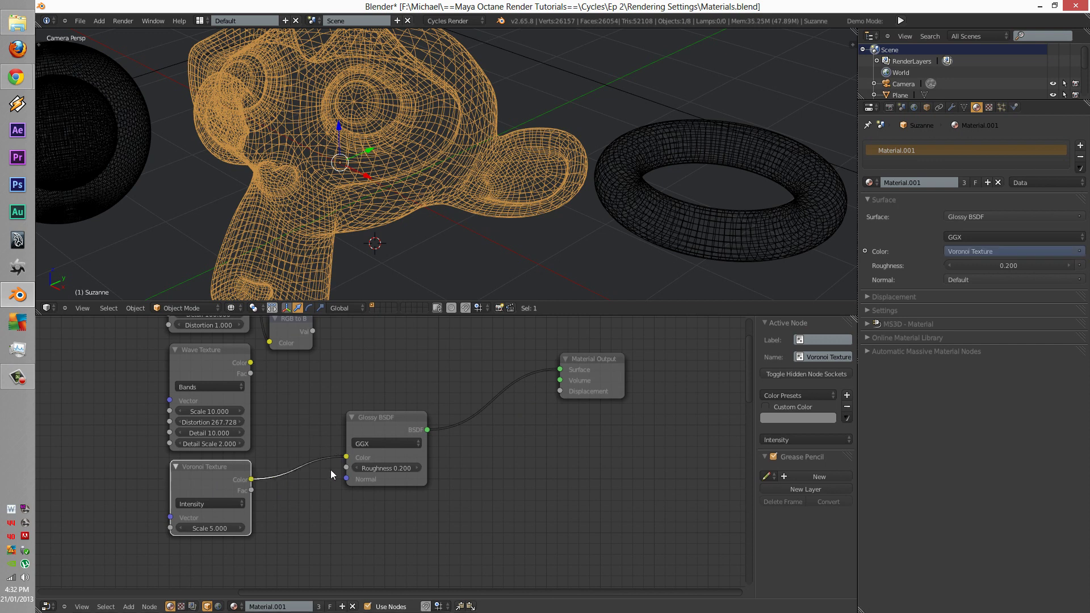
{"action": "left_click", "coordinate": [234, 308]}
{"action": "left_click", "coordinate": [250, 237]}
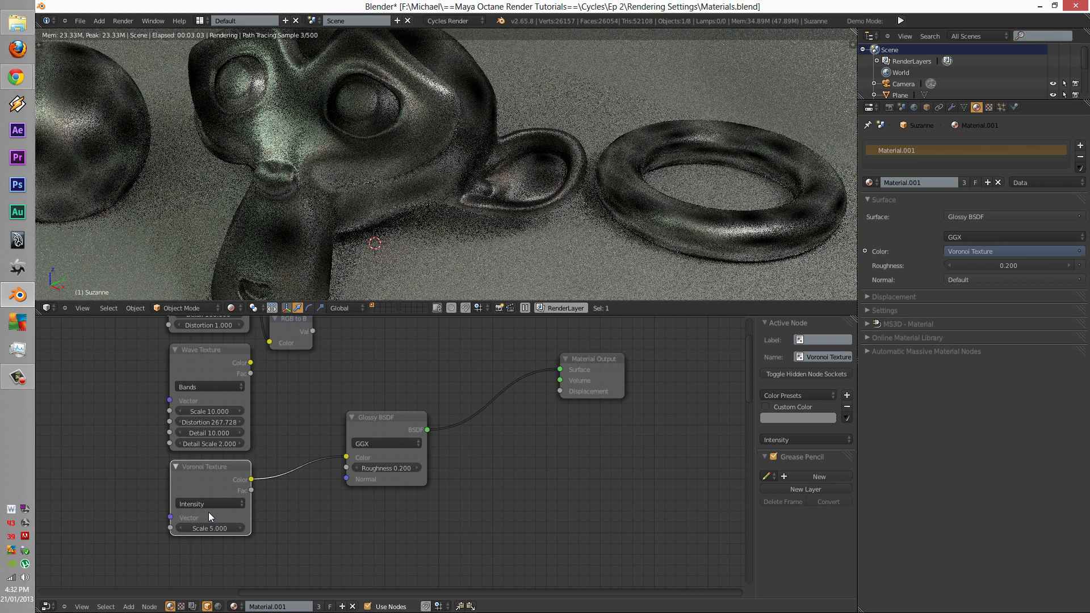
Set the Voronoi Texture's coloring to Cells and insert the RGB to BW node between it and the Glossy BSDF's Color input
{"action": "left_click", "coordinate": [206, 504]}
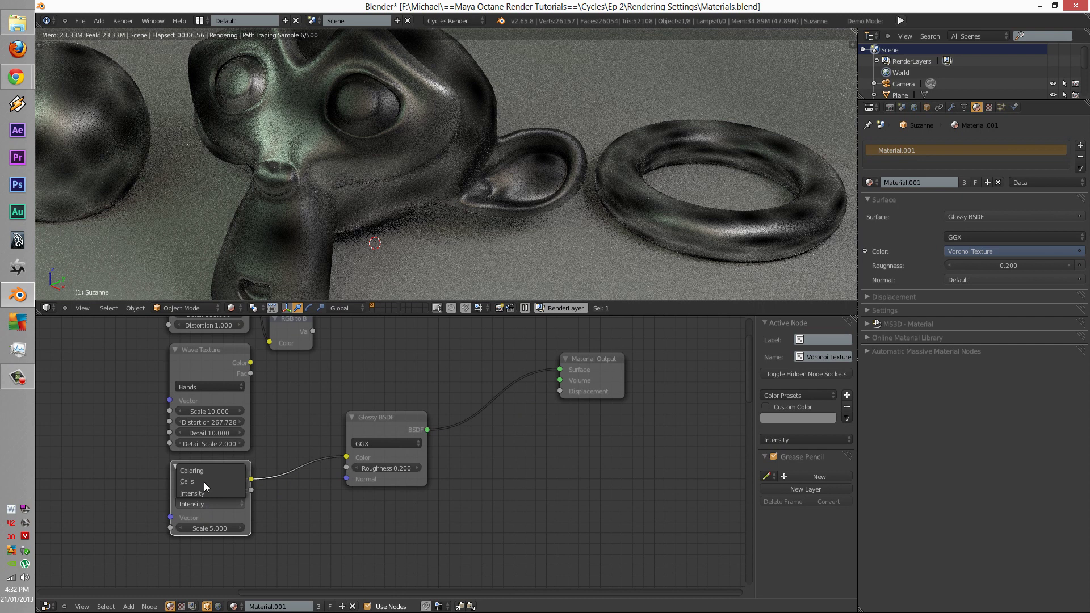
{"action": "left_click", "coordinate": [203, 482]}
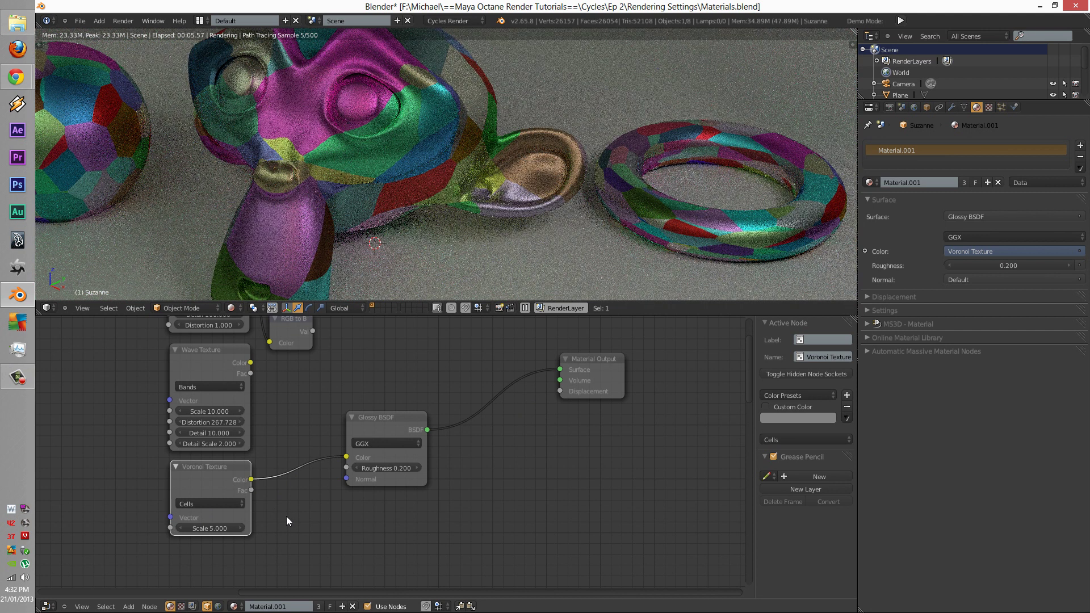
{"action": "left_click_drag", "start_coordinate": [271, 345], "coordinate": [298, 460]}
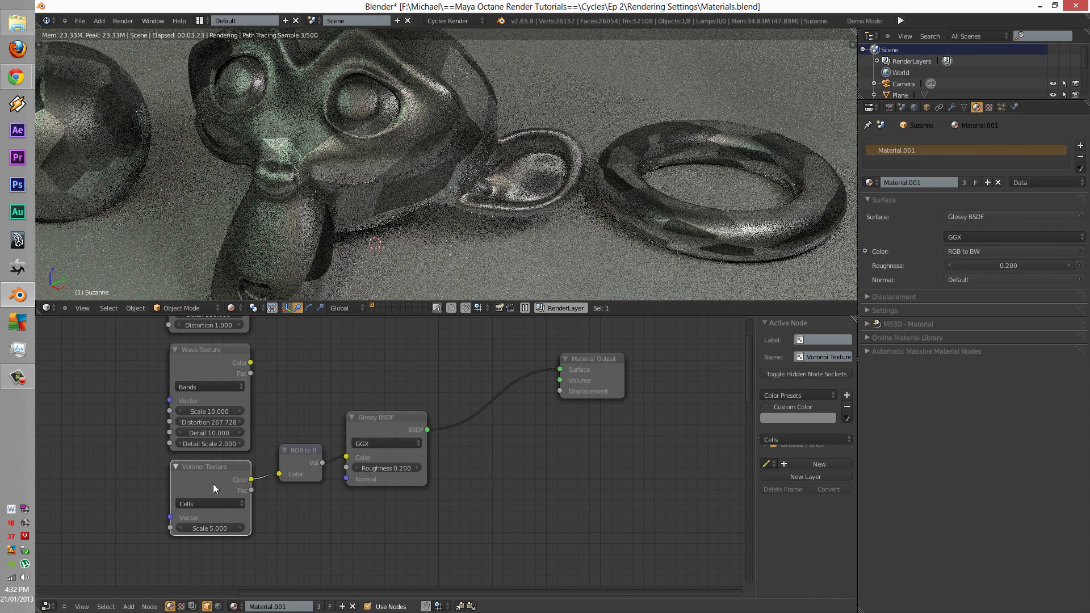
{"action": "left_click_drag", "start_coordinate": [213, 484], "coordinate": [194, 494]}
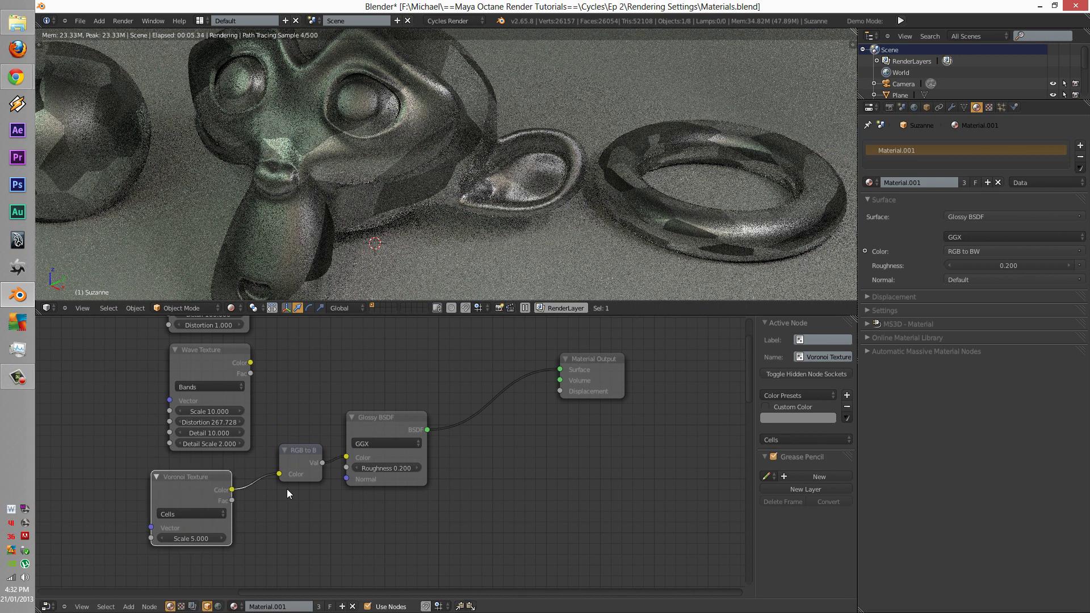
Search the list of addable nodes for "val"
{"action": "key", "text": "ctrl+a"}
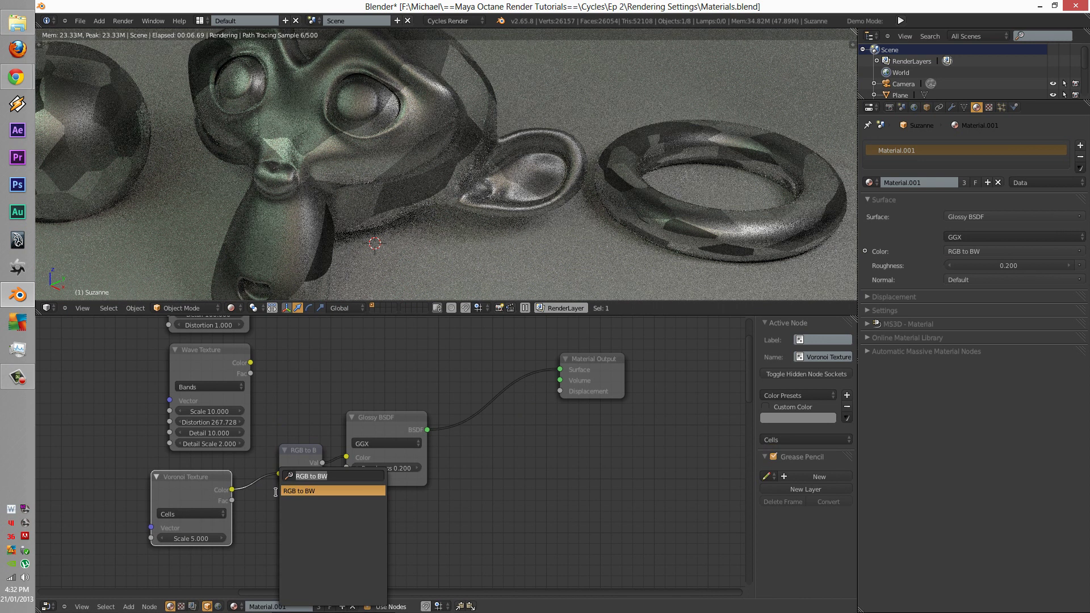
{"action": "type", "text": "val"}
{"action": "key", "text": "Return"}
{"action": "left_click", "coordinate": [281, 496]}
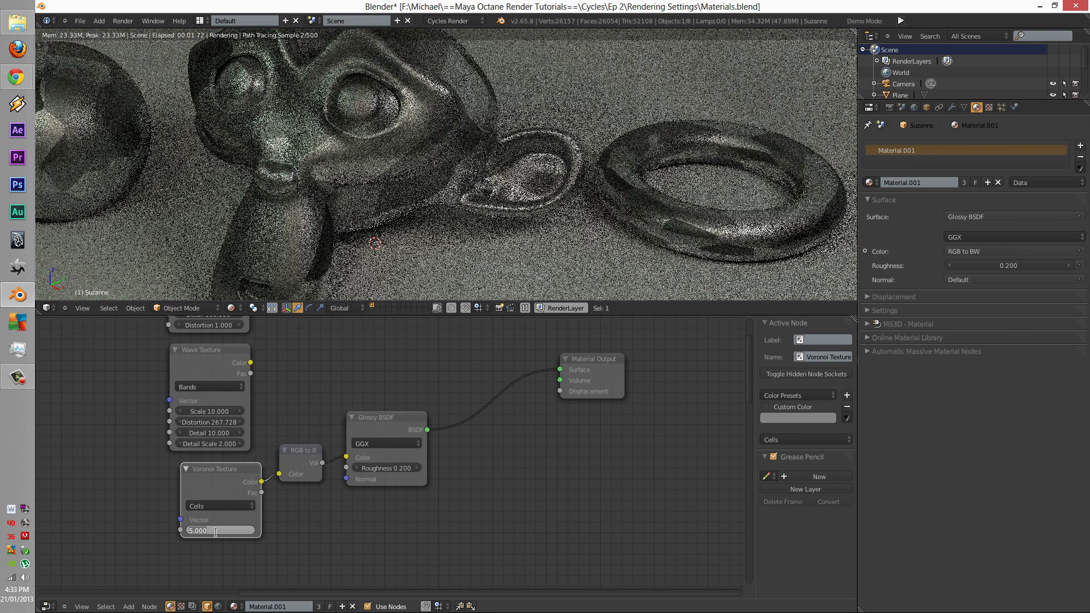
Try a scale of 2 on the Voronoi Texture and set it to 50
{"action": "type", "text": "2"}
{"action": "key", "text": "Return"}
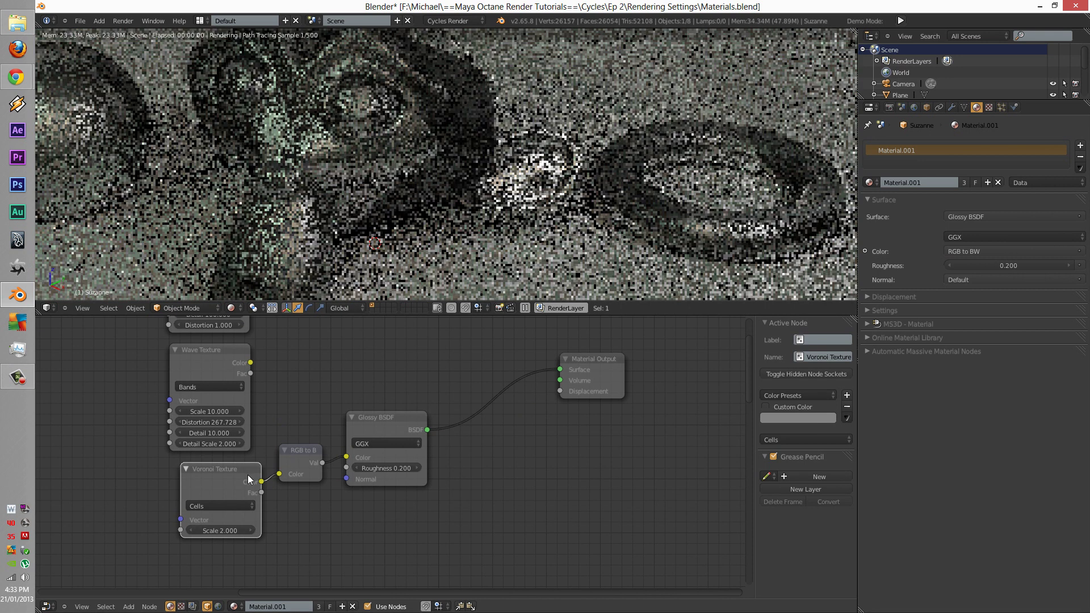
{"action": "left_click", "coordinate": [222, 530]}
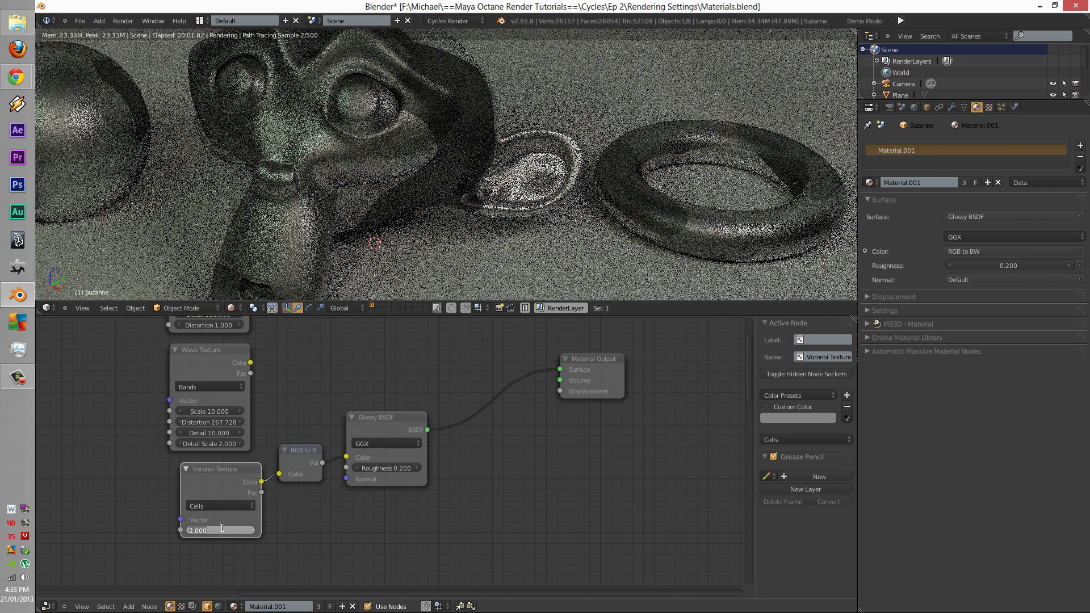
{"action": "type", "text": "50"}
{"action": "key", "text": "Return"}
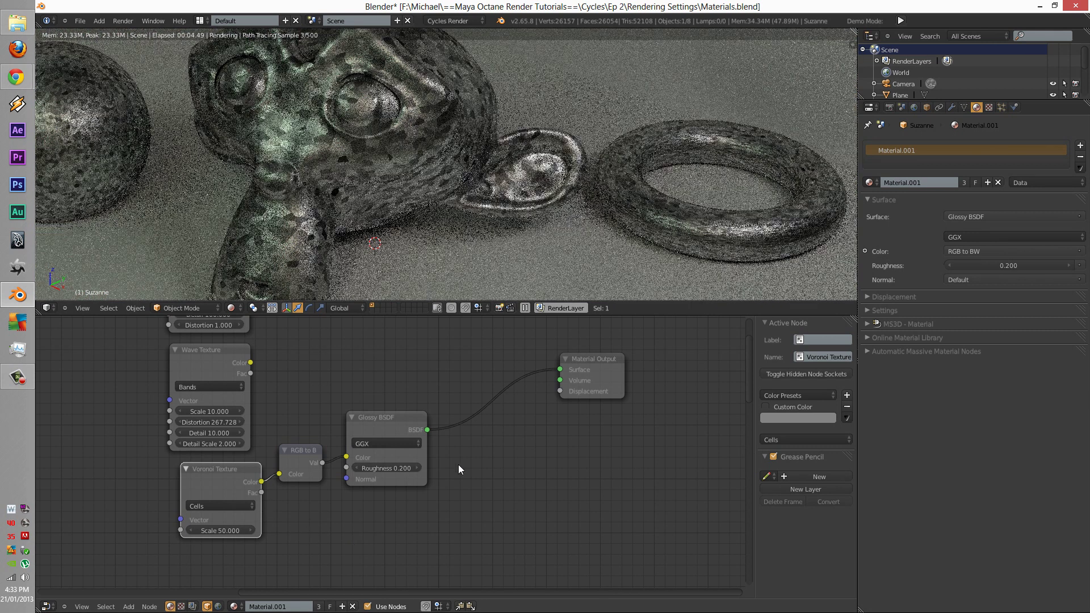
Reposition the Voronoi Texture node below the Wave Texture and connect its Fac output to the Material Output's Displacement input
{"action": "key", "text": "g"}
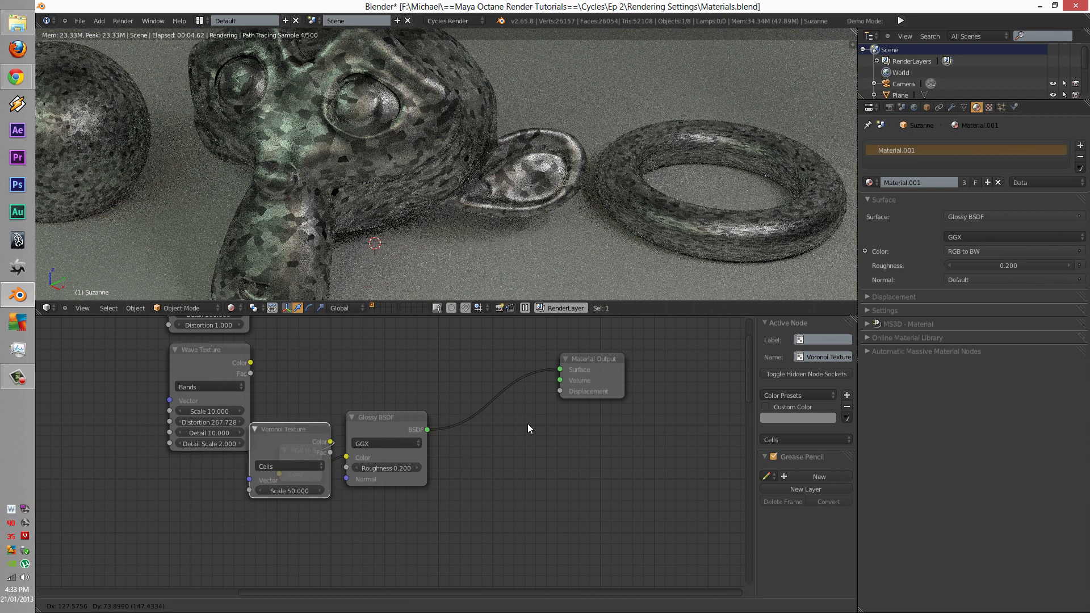
{"action": "left_click", "coordinate": [213, 507]}
{"action": "scroll", "coordinate": [213, 507], "scroll_direction": "down", "scroll_amount": 1}
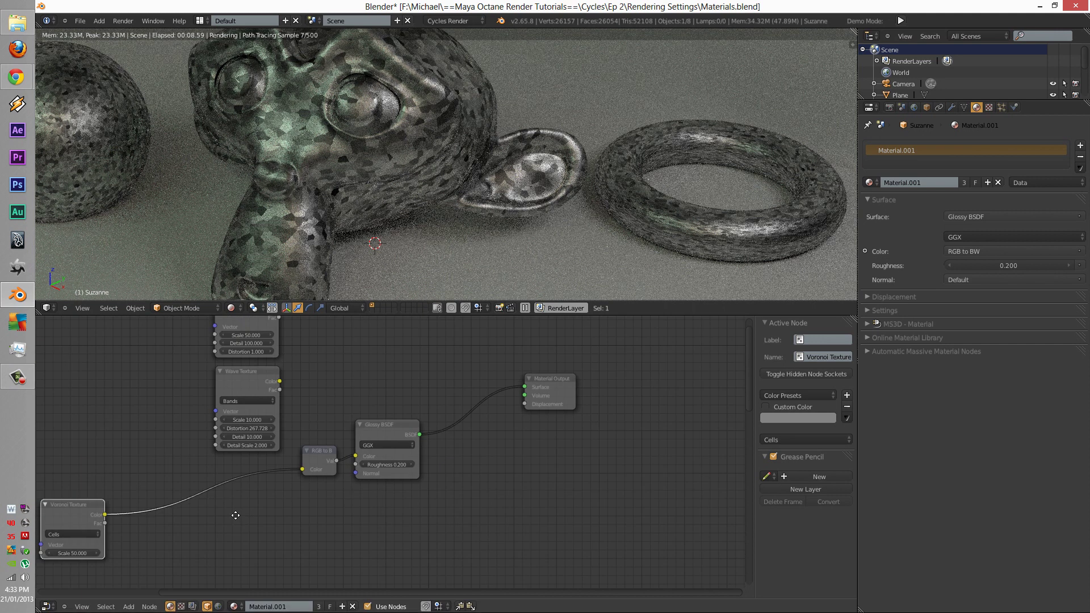
{"action": "middle_click_drag", "start_coordinate": [236, 515], "coordinate": [283, 511]}
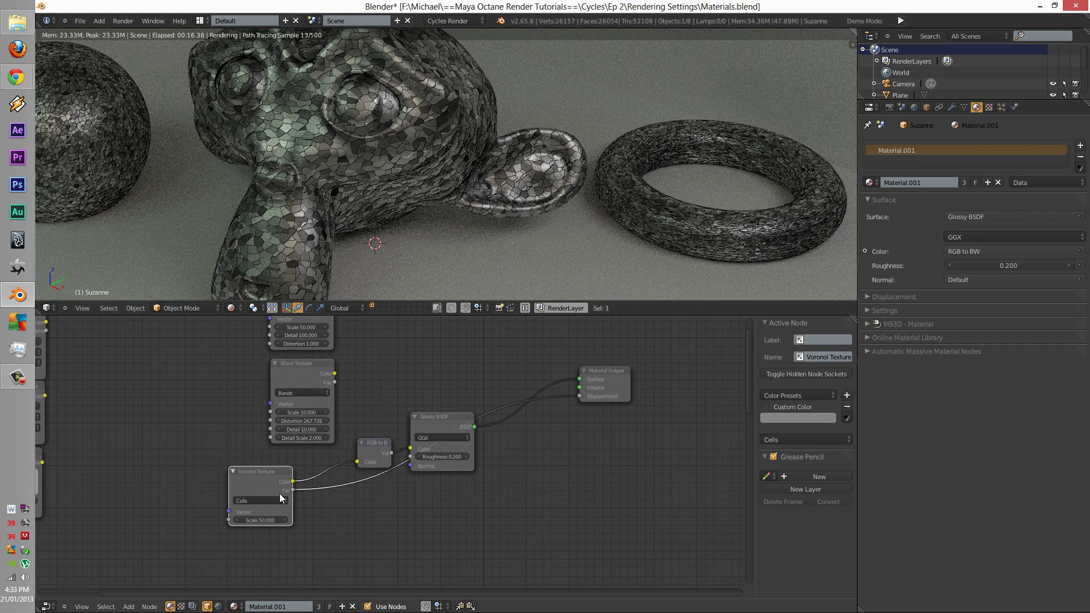
{"action": "left_click_drag", "start_coordinate": [279, 494], "coordinate": [272, 481]}
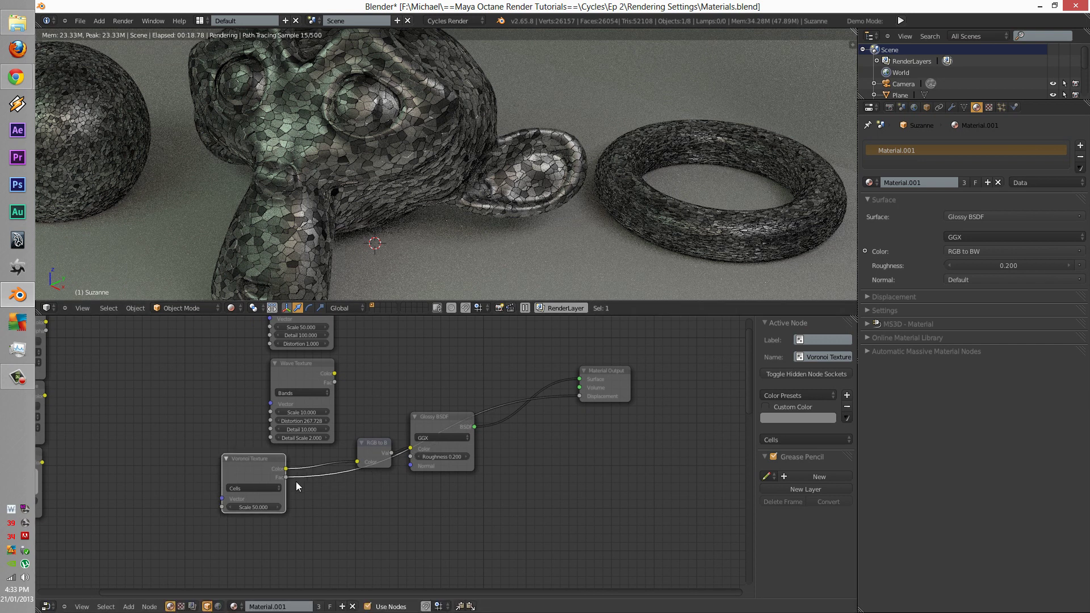